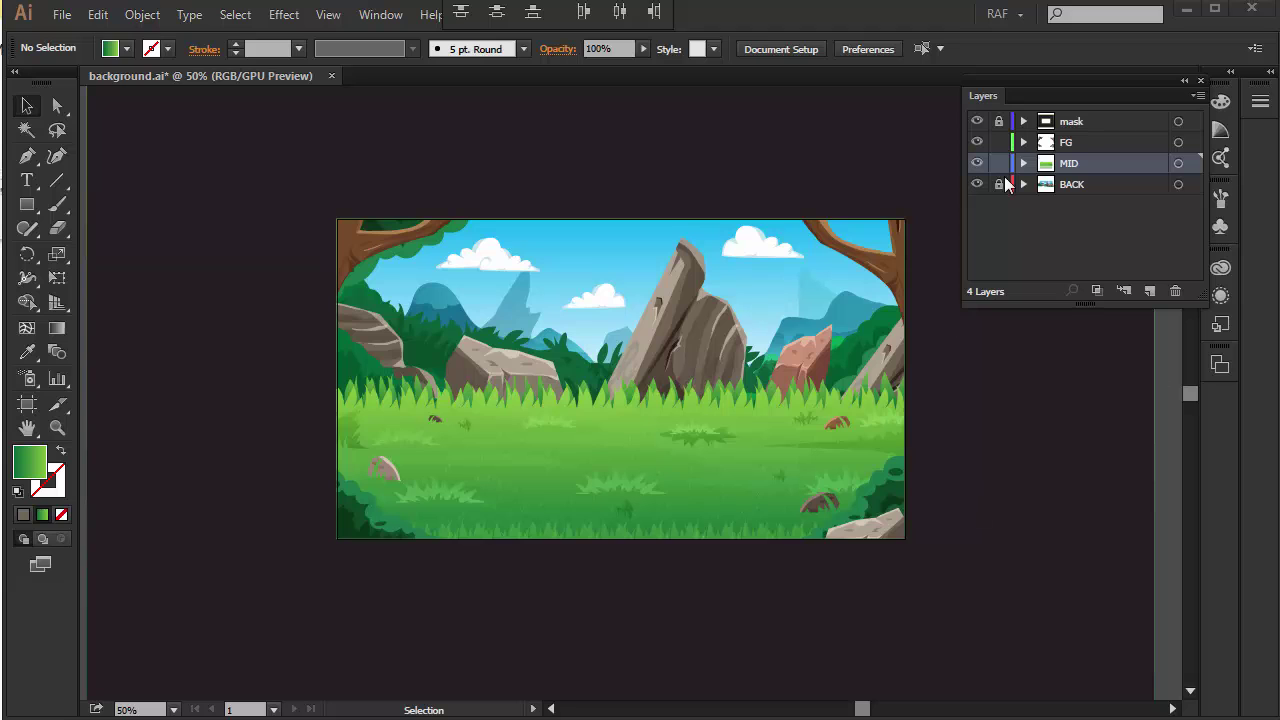
- Hide the mask layer and examine the tree artwork that extends past the artboard's upper corner
left_click(977, 121)
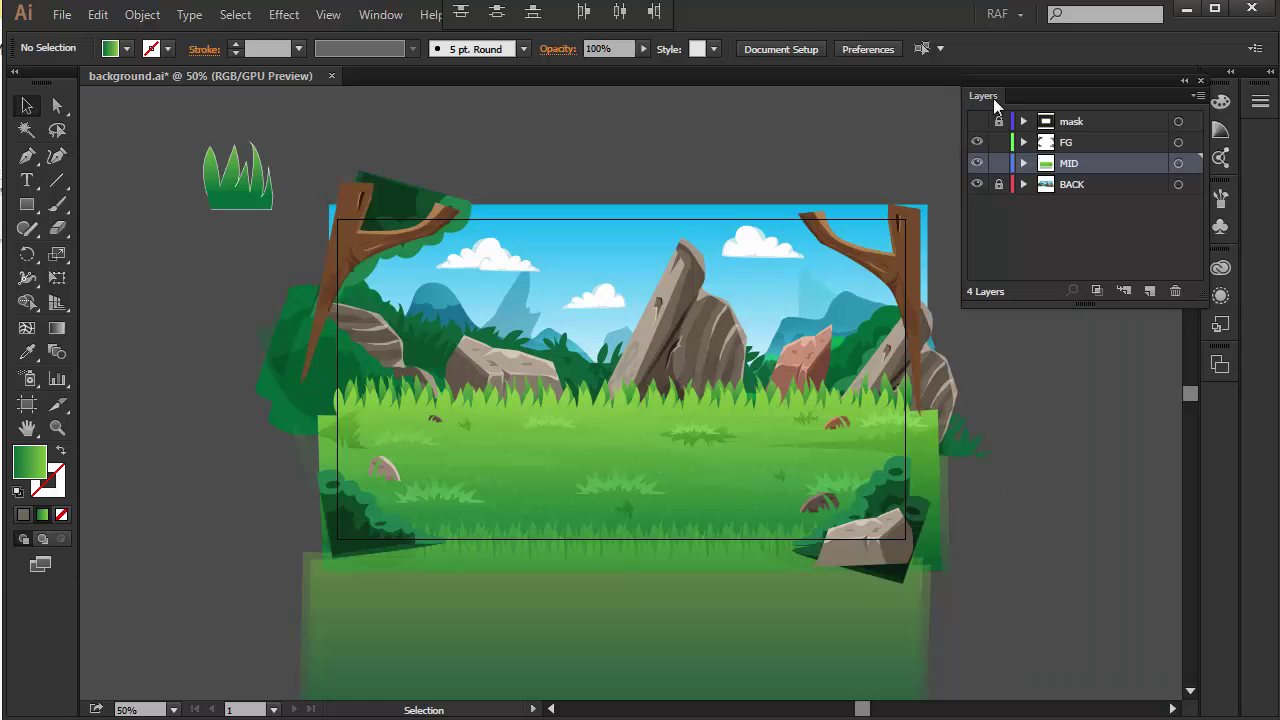
left_click(977, 121)
left_click(977, 121)
scroll(912, 297, "up", 3)
left_click_drag(910, 298, 856, 569)
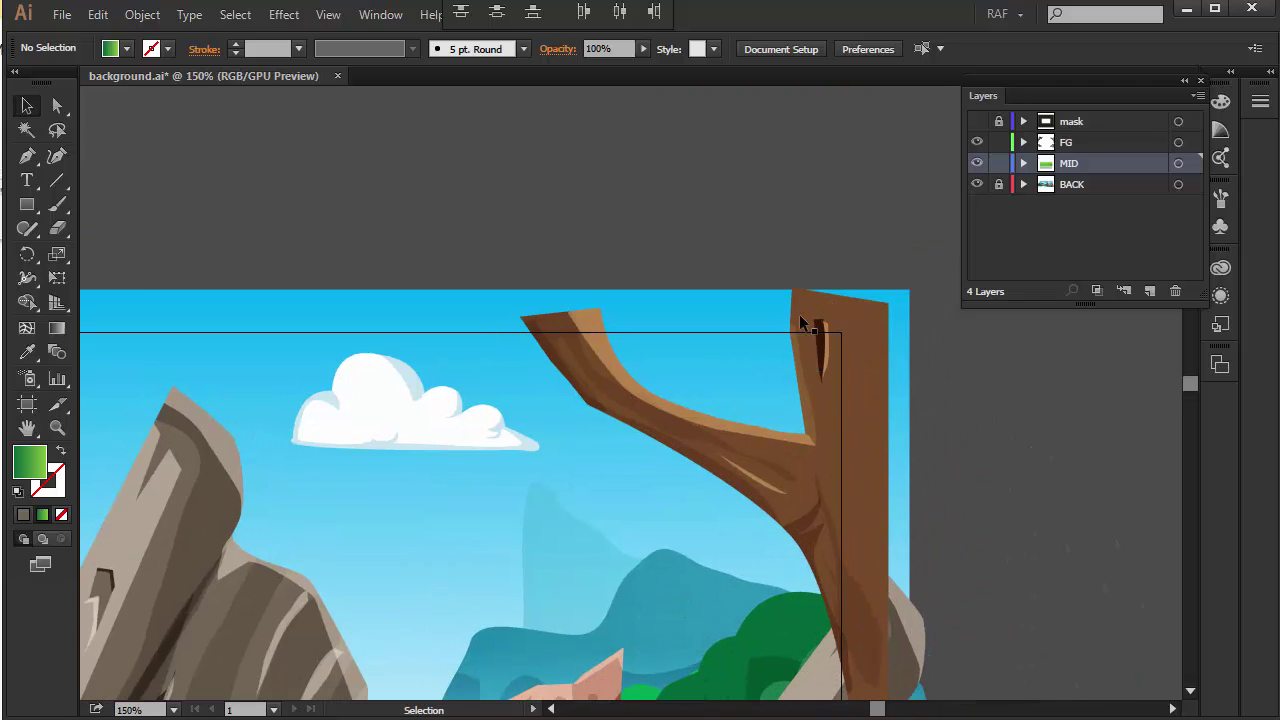
scroll(799, 314, "up", 3)
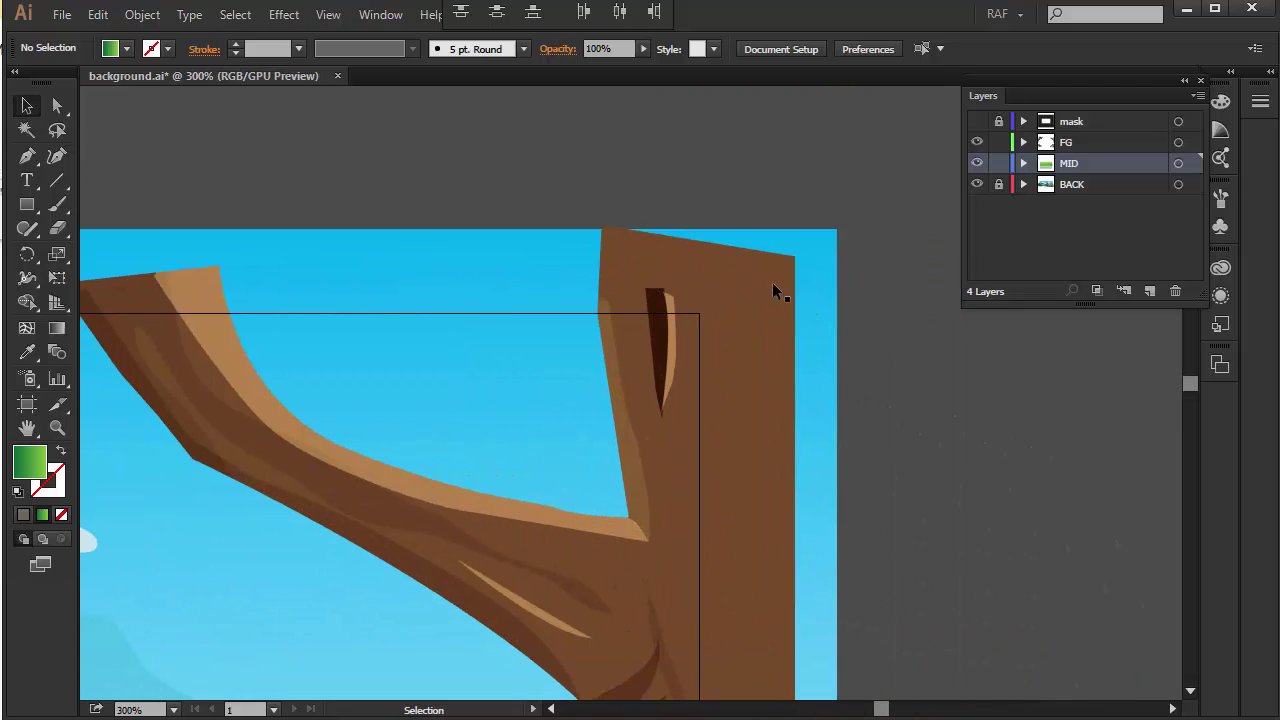
- Hide the FG and MID layers and examine the BACK layer's sky, rocks and hills around the artboard edges
left_click(977, 142)
scroll(714, 443, "down", 1)
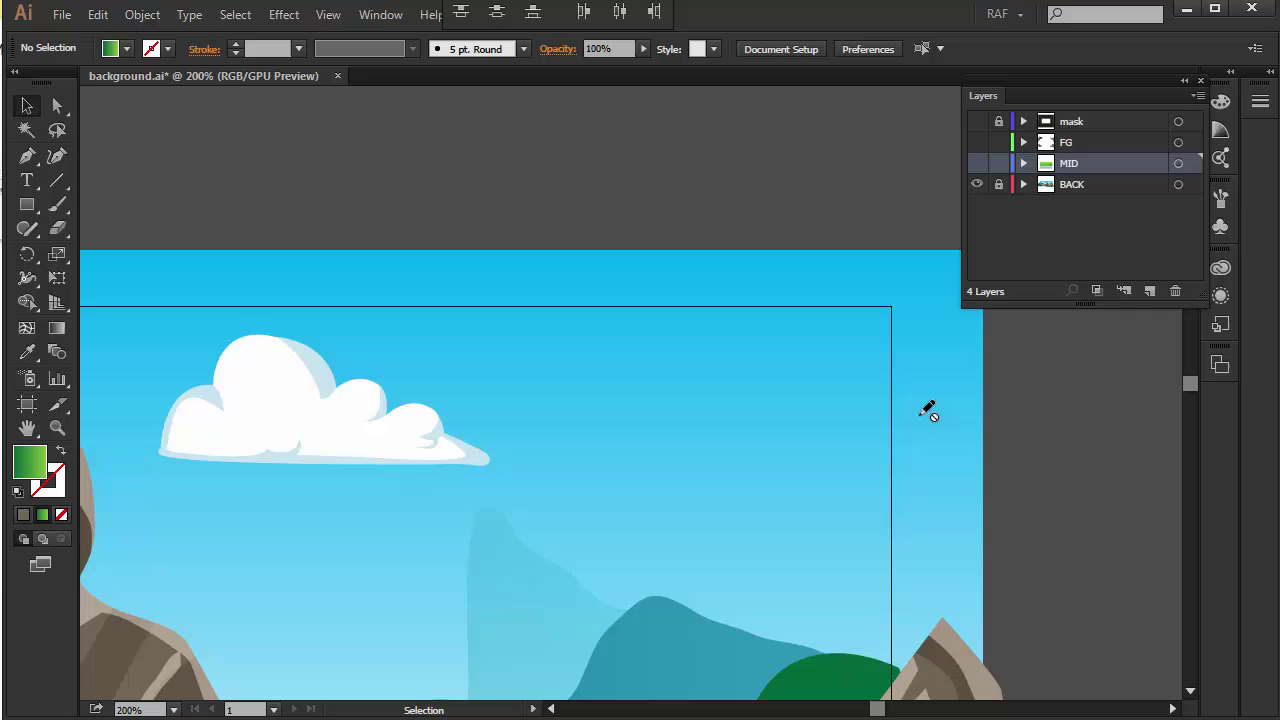
left_click_drag(855, 525, 791, 367)
scroll(731, 434, "down", 2)
scroll(614, 420, "down", 1)
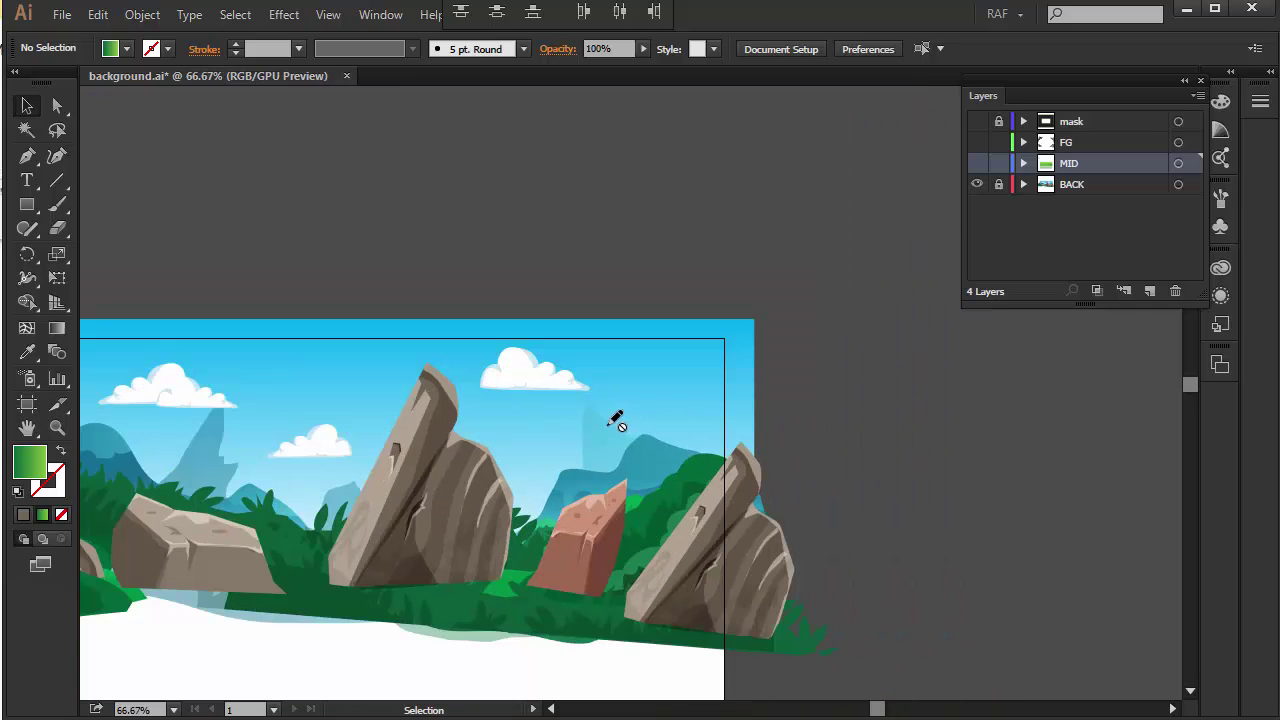
scroll(643, 420, "left", 3)
scroll(757, 416, "up", 1)
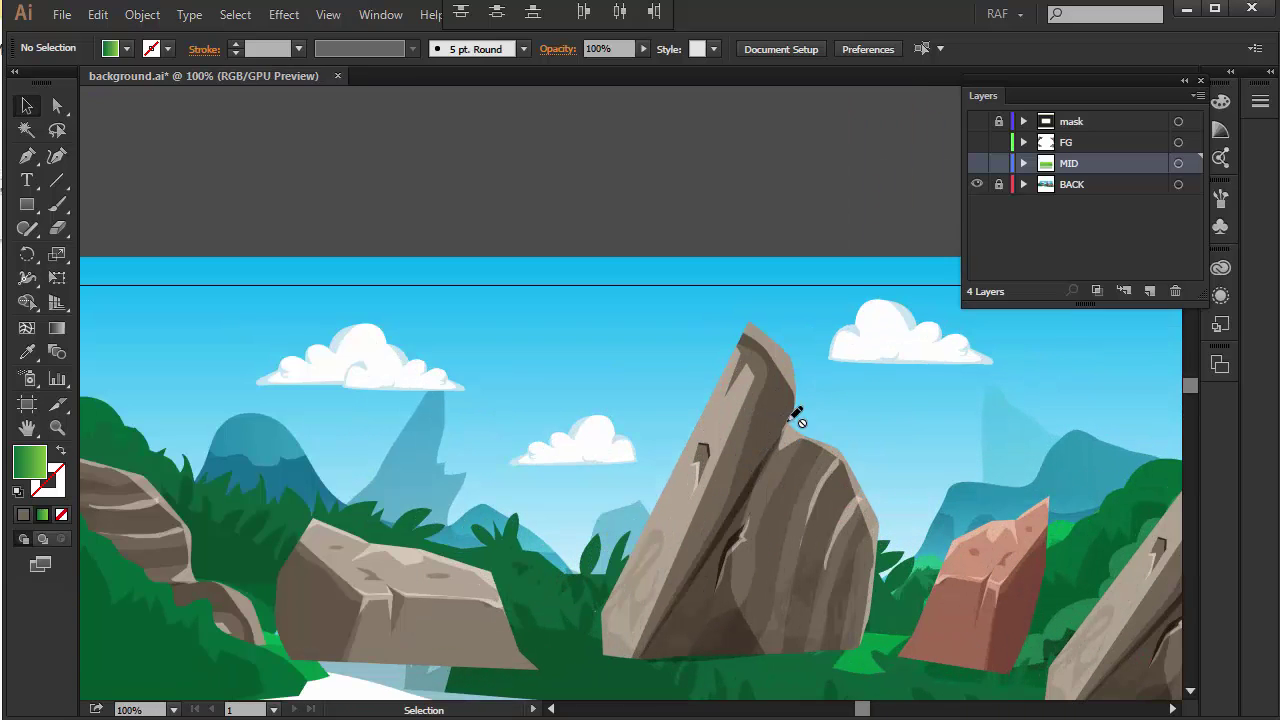
left_click_drag(794, 417, 589, 448)
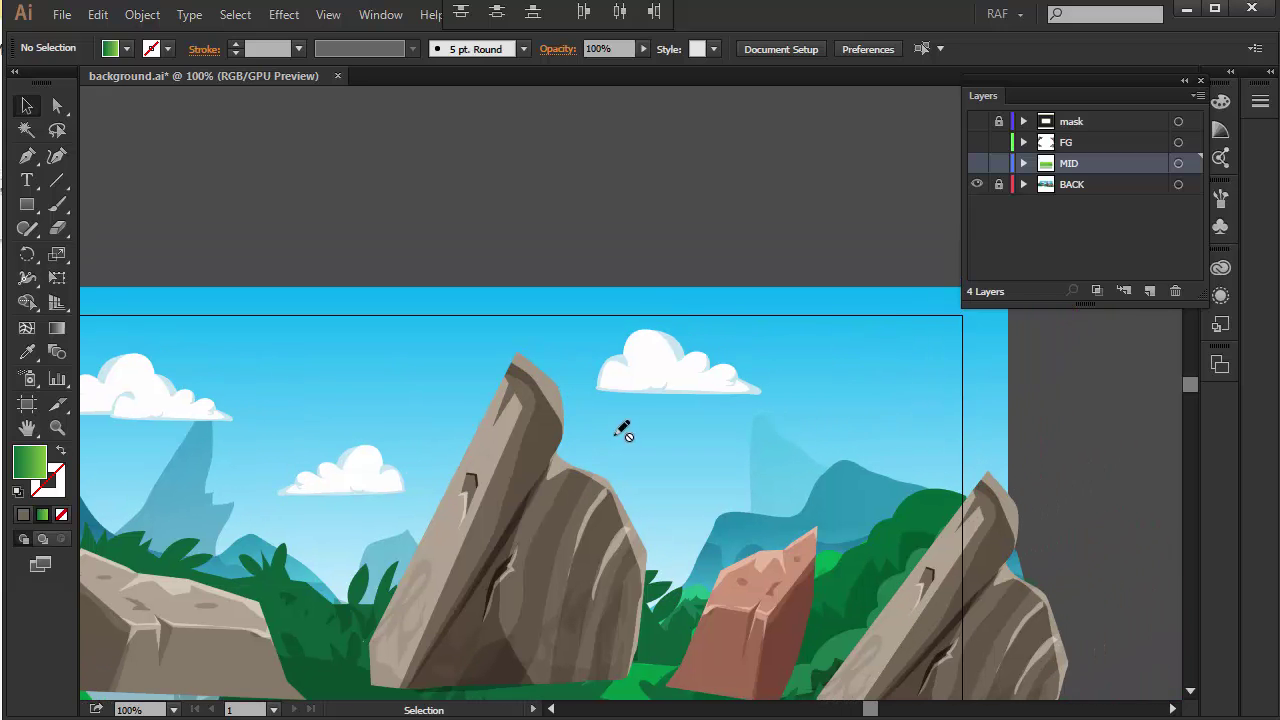
left_click_drag(941, 426, 803, 438)
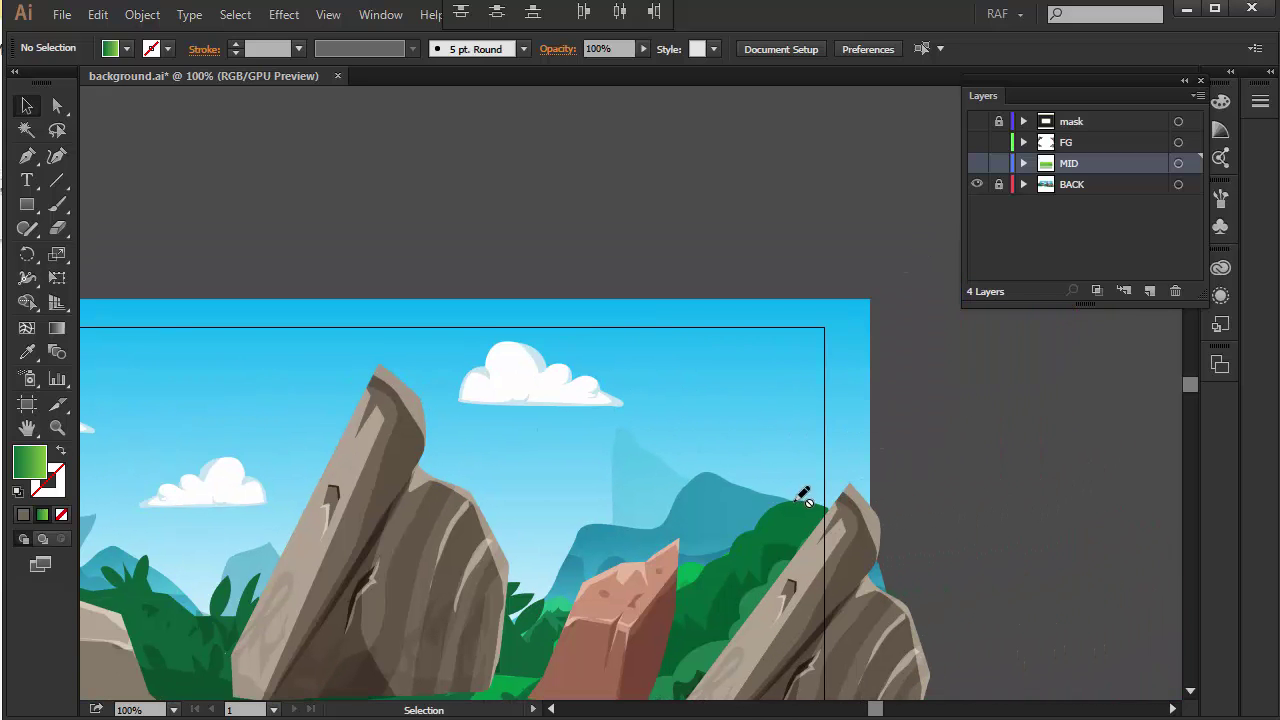
left_click_drag(755, 480, 838, 420)
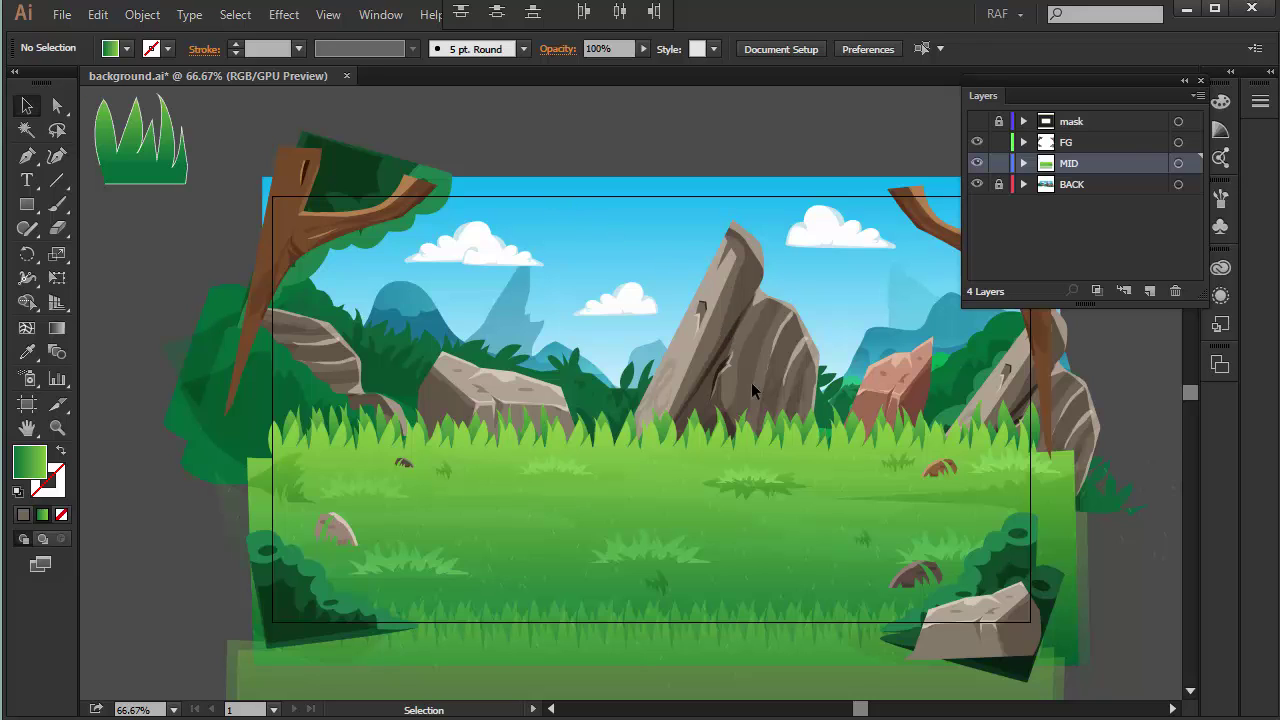
- Check the artboard's width and height by entering artboard editing from Document Setup, and leave that mode
key("shift+F7")
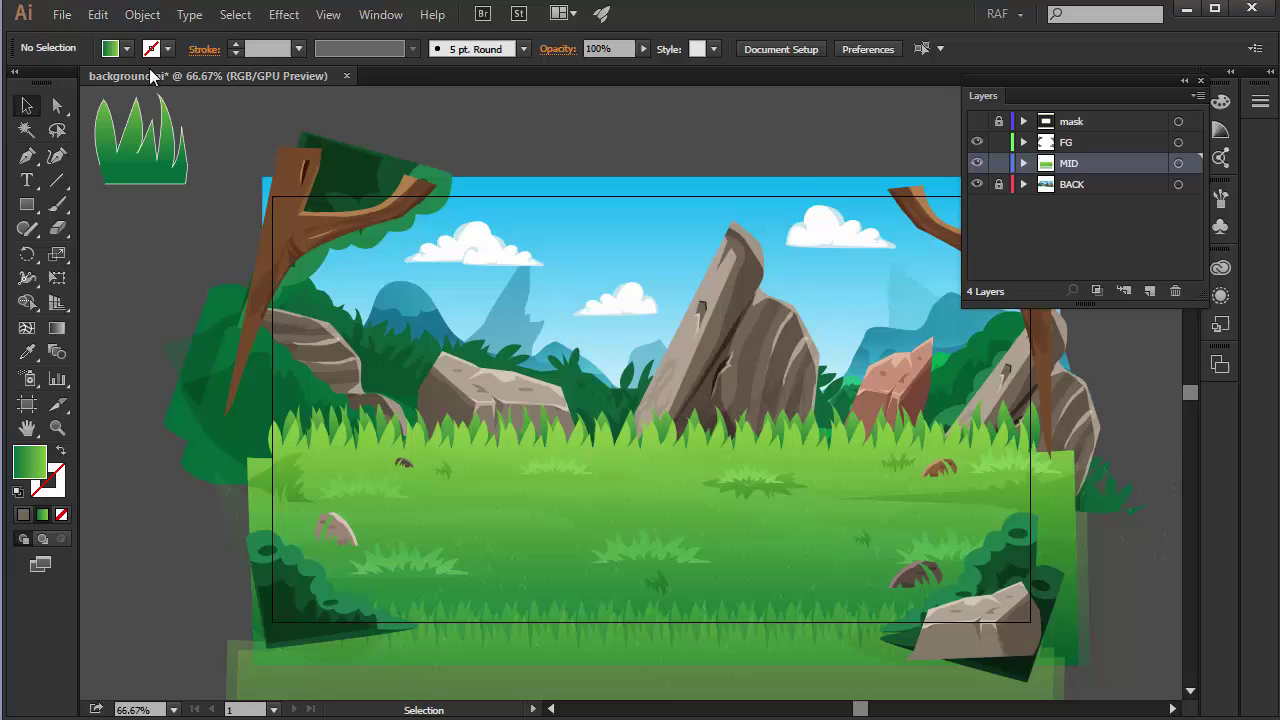
left_click(63, 15)
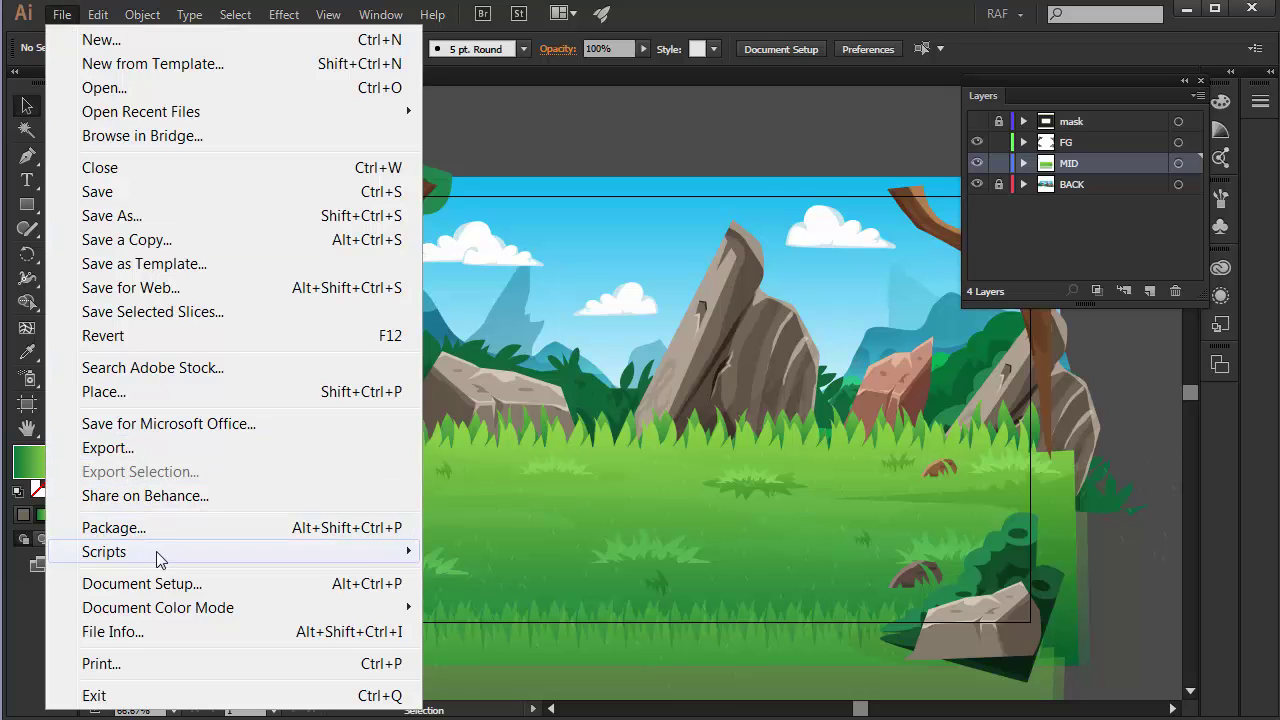
left_click(168, 585)
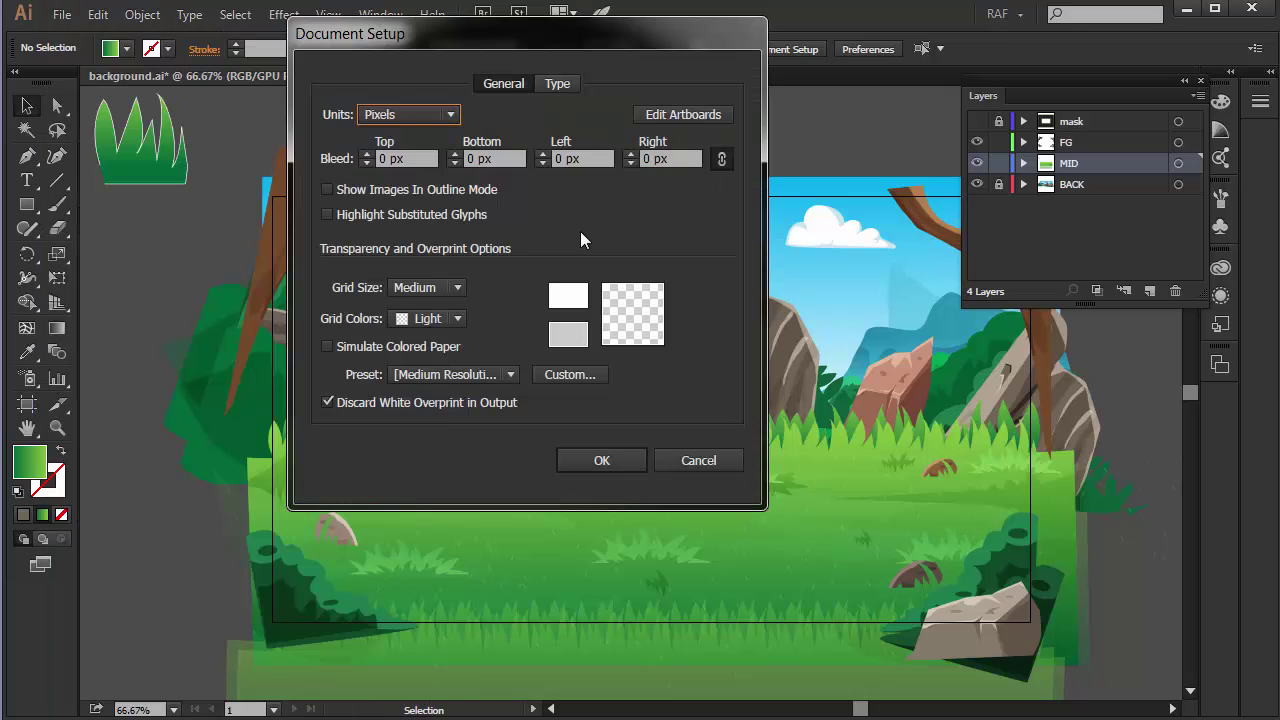
left_click(662, 114)
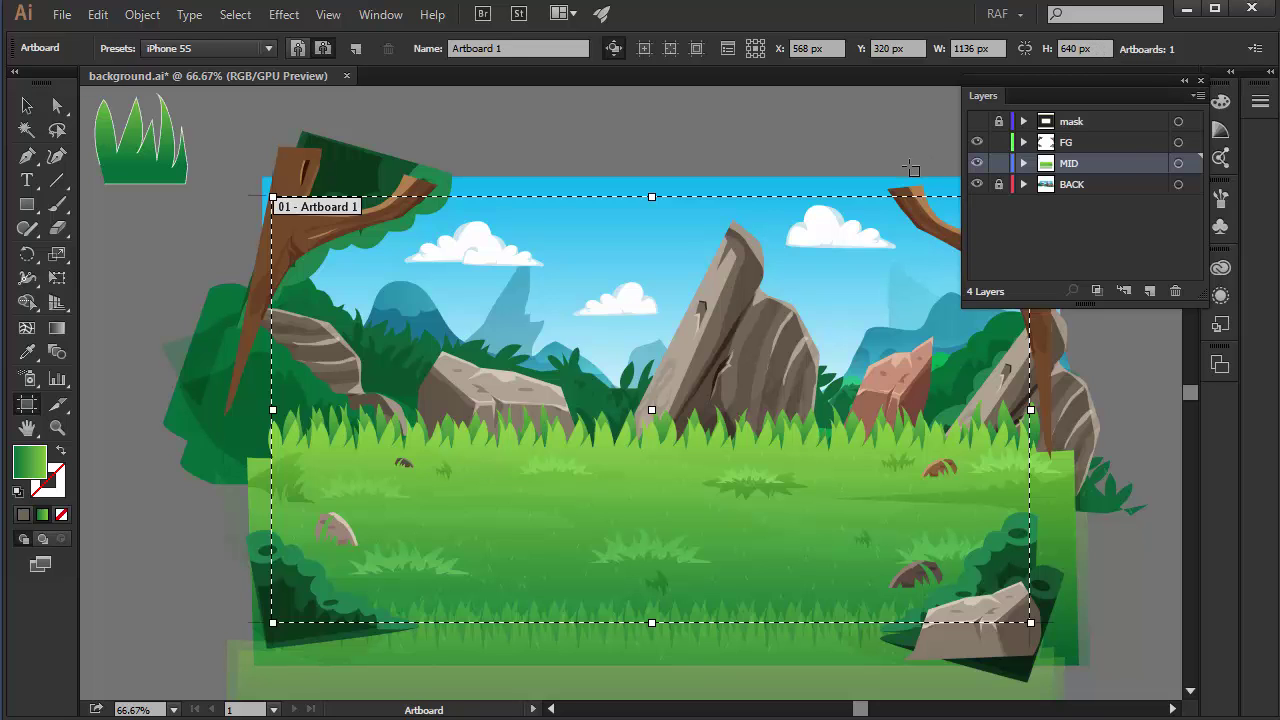
key("Escape")
- Create a rectangle 1136 px wide on the MID layer, with its height matching the 640 px artboard
left_click_drag(791, 152, 783, 184)
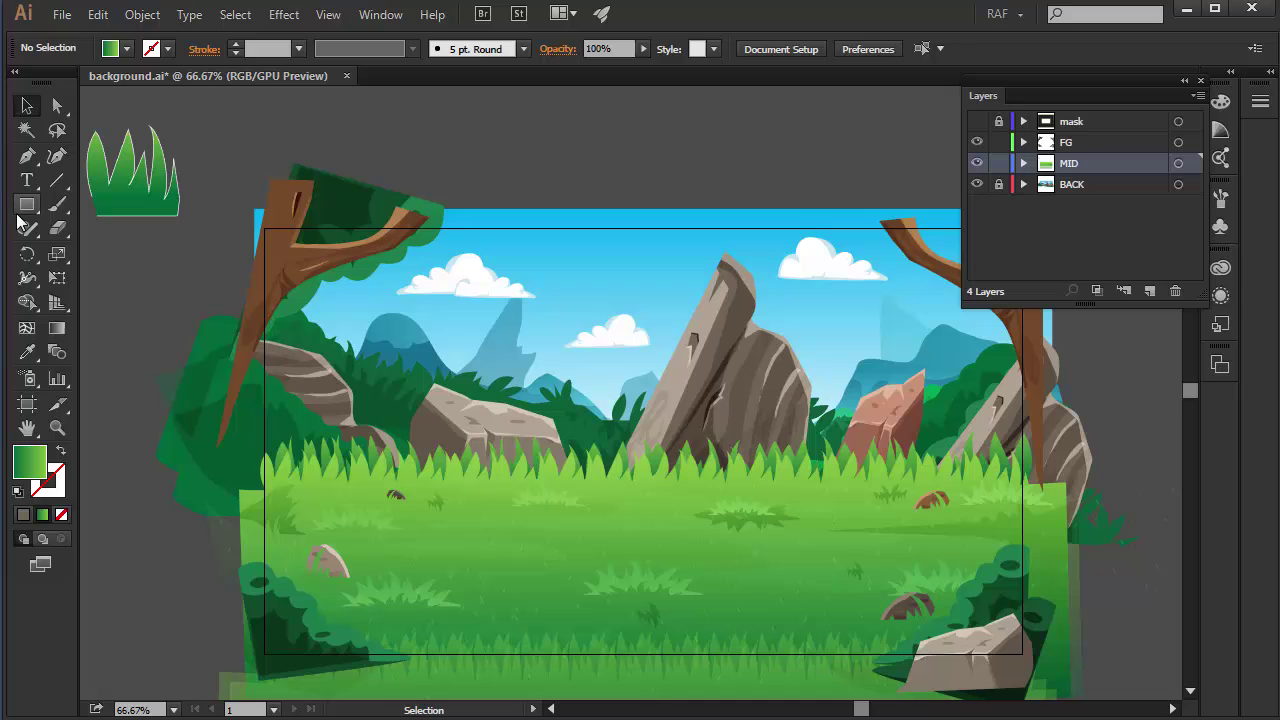
key("m")
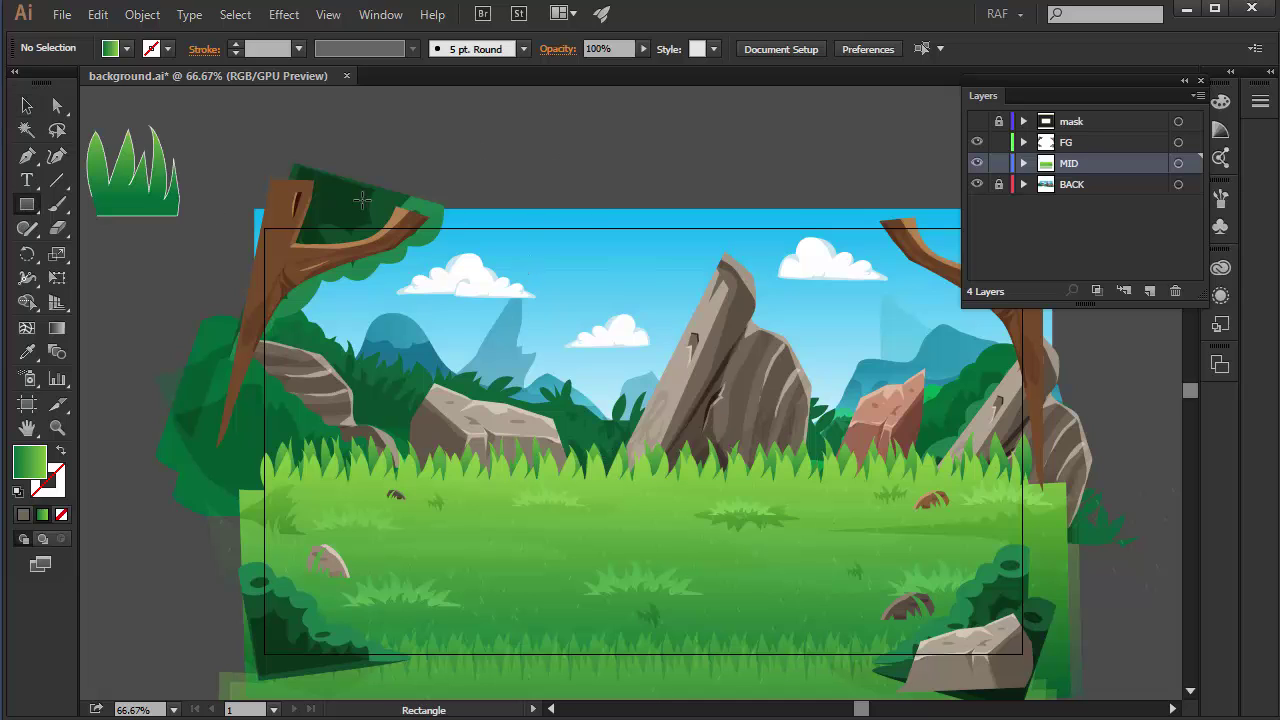
left_click_drag(345, 170, 972, 591)
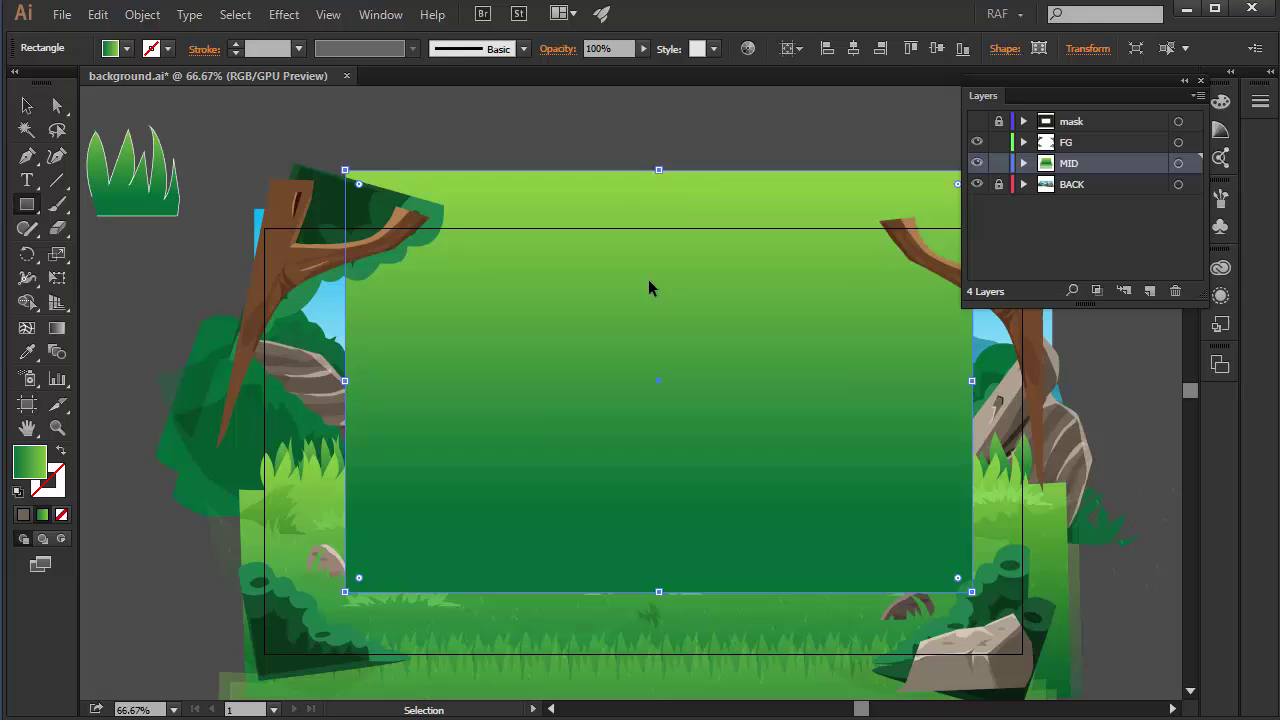
key("ctrl+z")
left_click(605, 323)
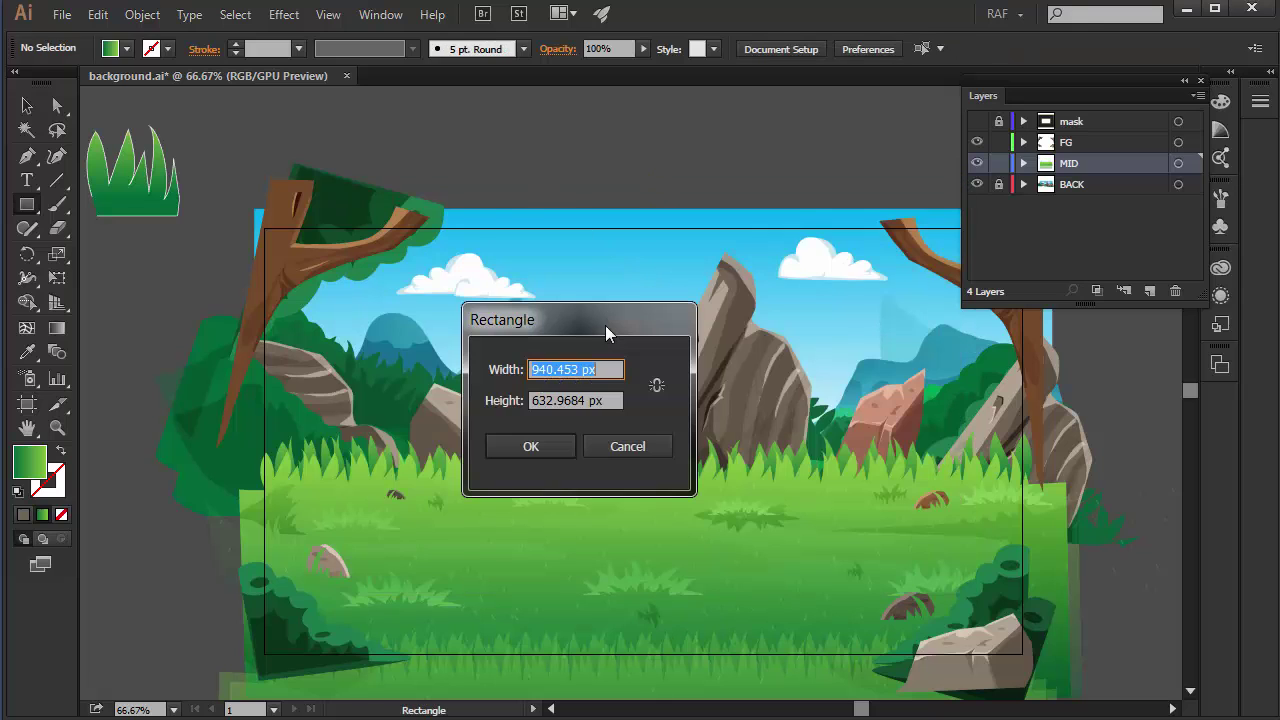
type("1136")
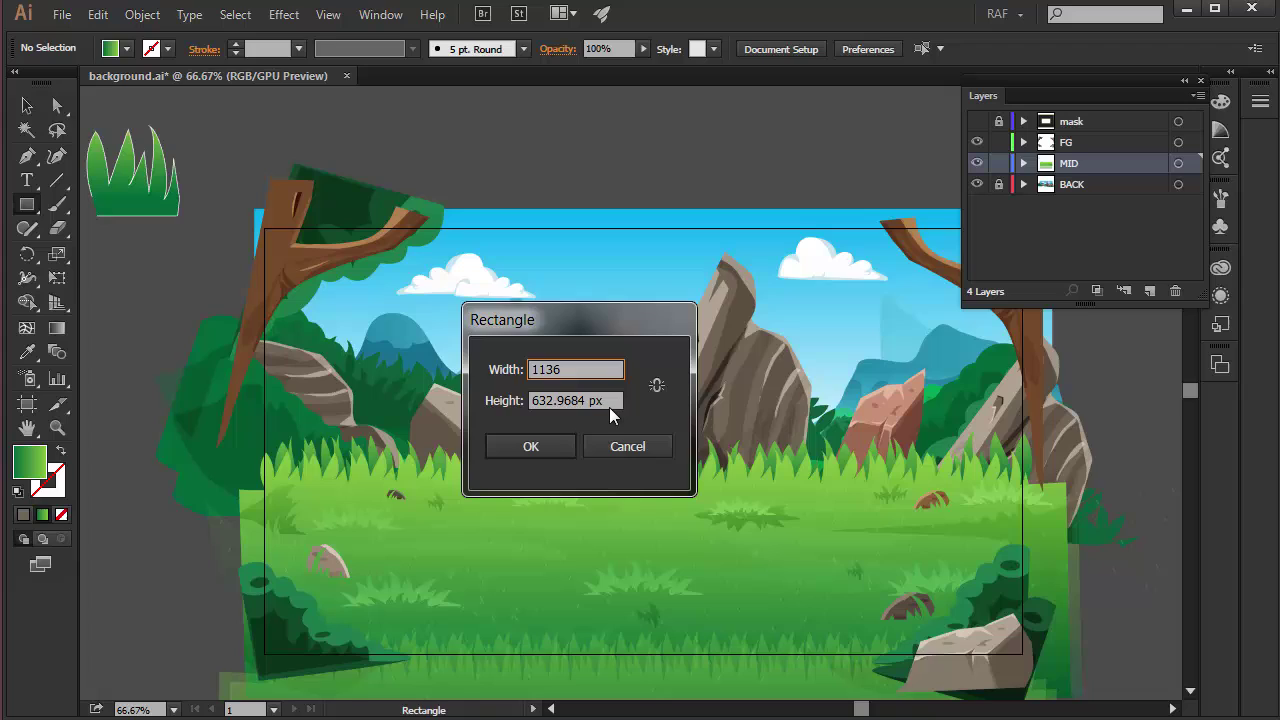
left_click_drag(609, 404, 517, 419)
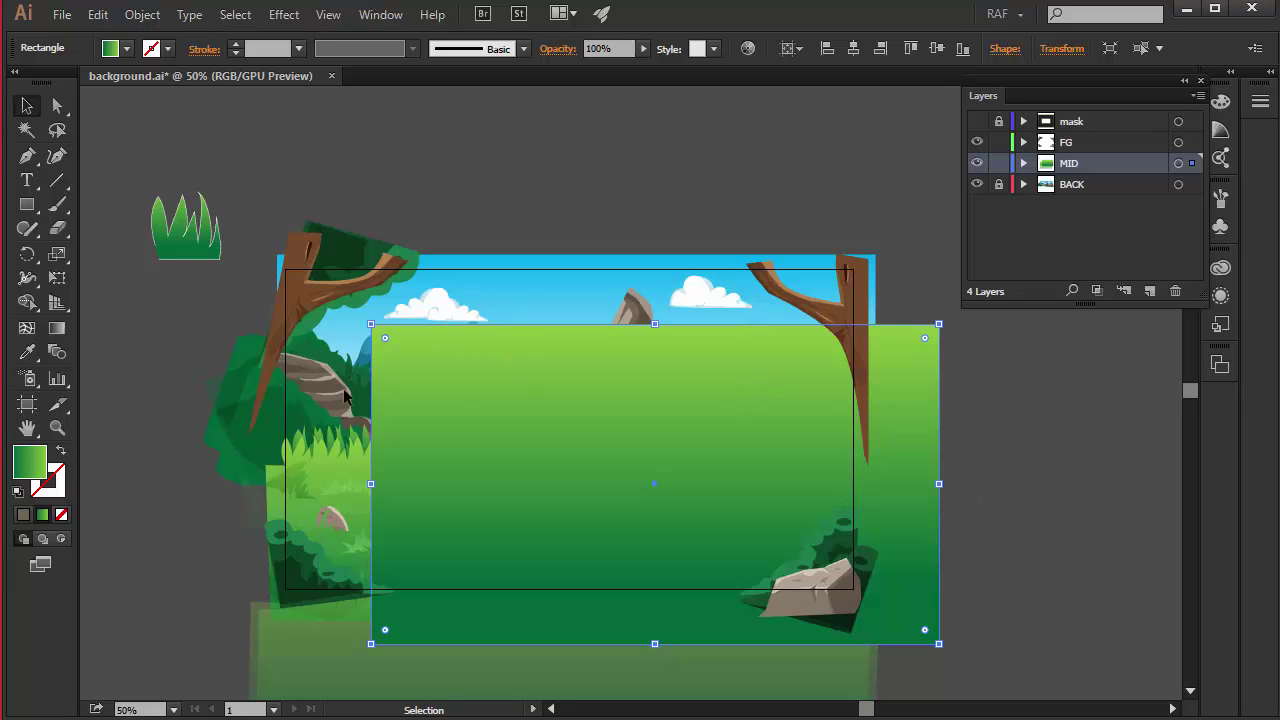
- Show the Align panel and centre the rectangle on the artboard both horizontally and vertically
left_click(385, 15)
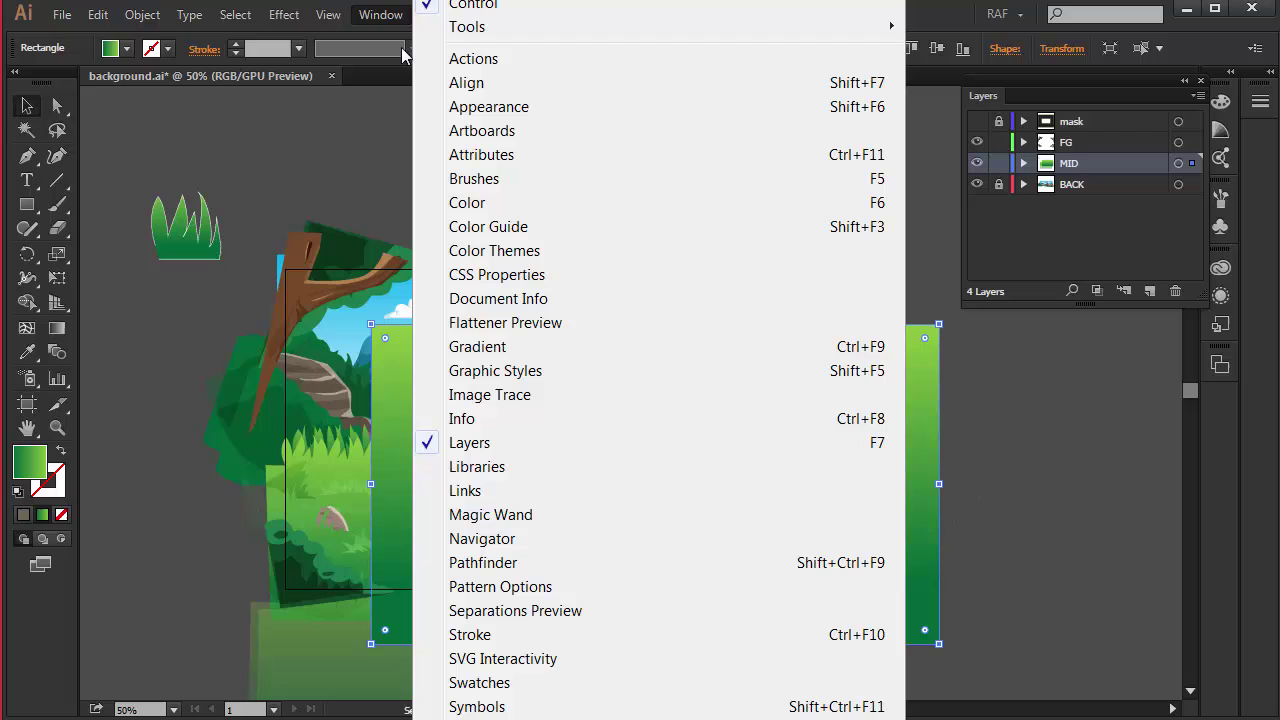
left_click(485, 85)
left_click_drag(575, 10, 635, 125)
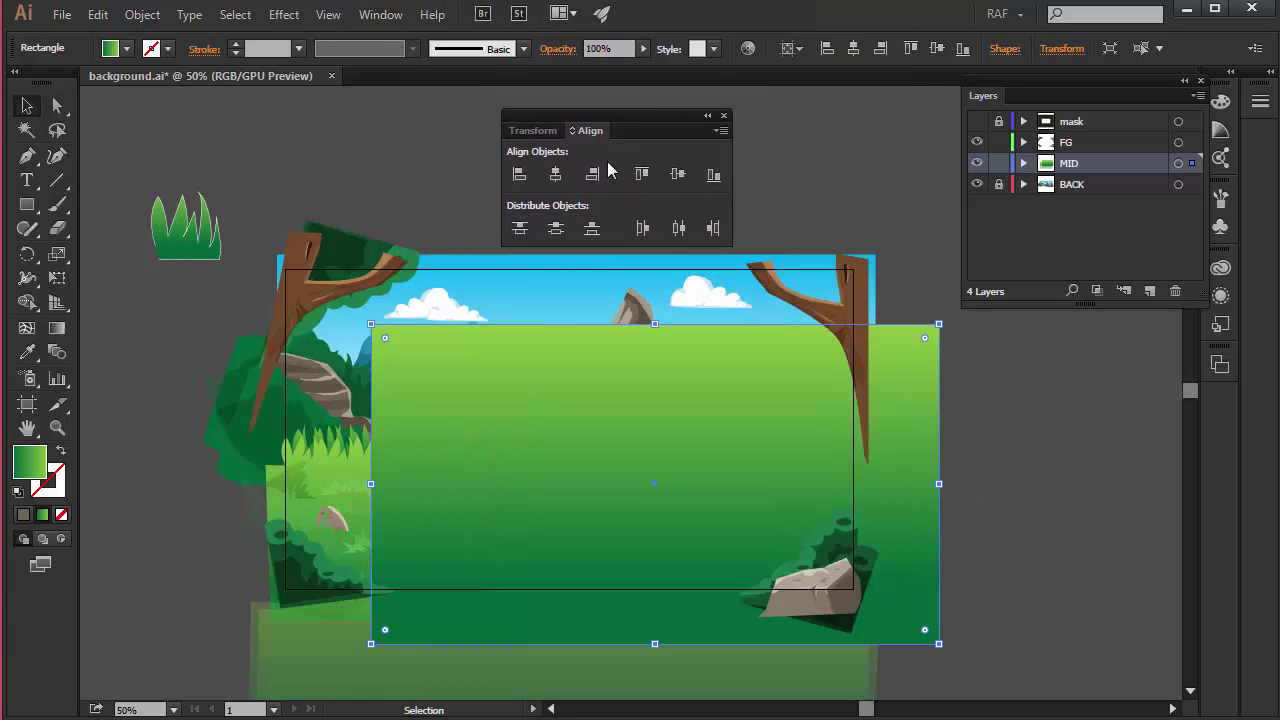
left_click(557, 176)
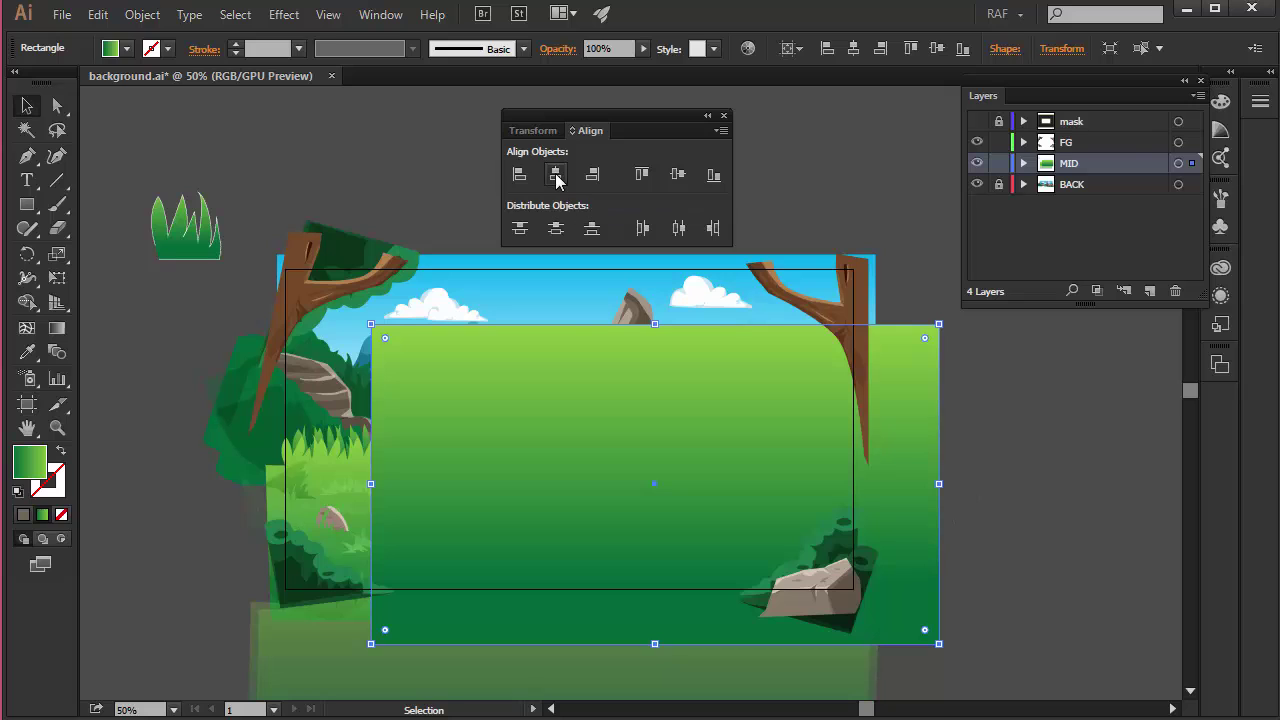
left_click(680, 174)
left_click(890, 175)
- Give the centred rectangle the default white fill and black 1 pt stroke
left_click(739, 380)
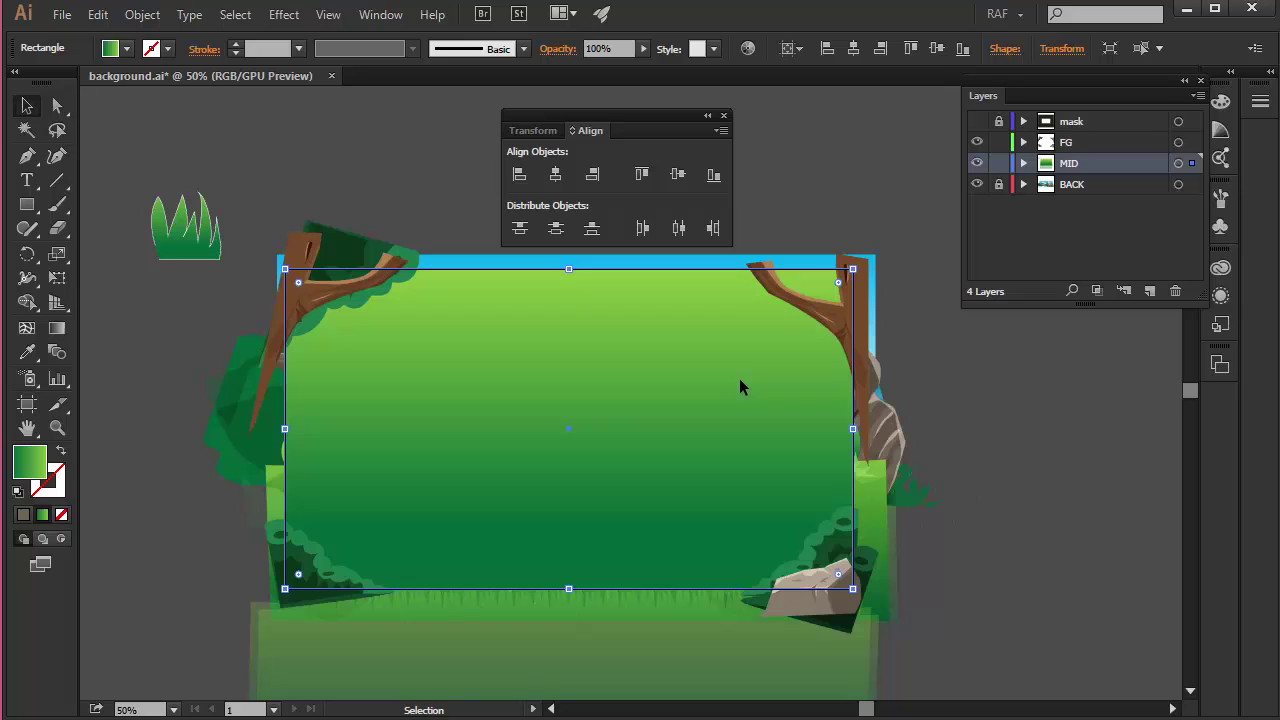
key("d")
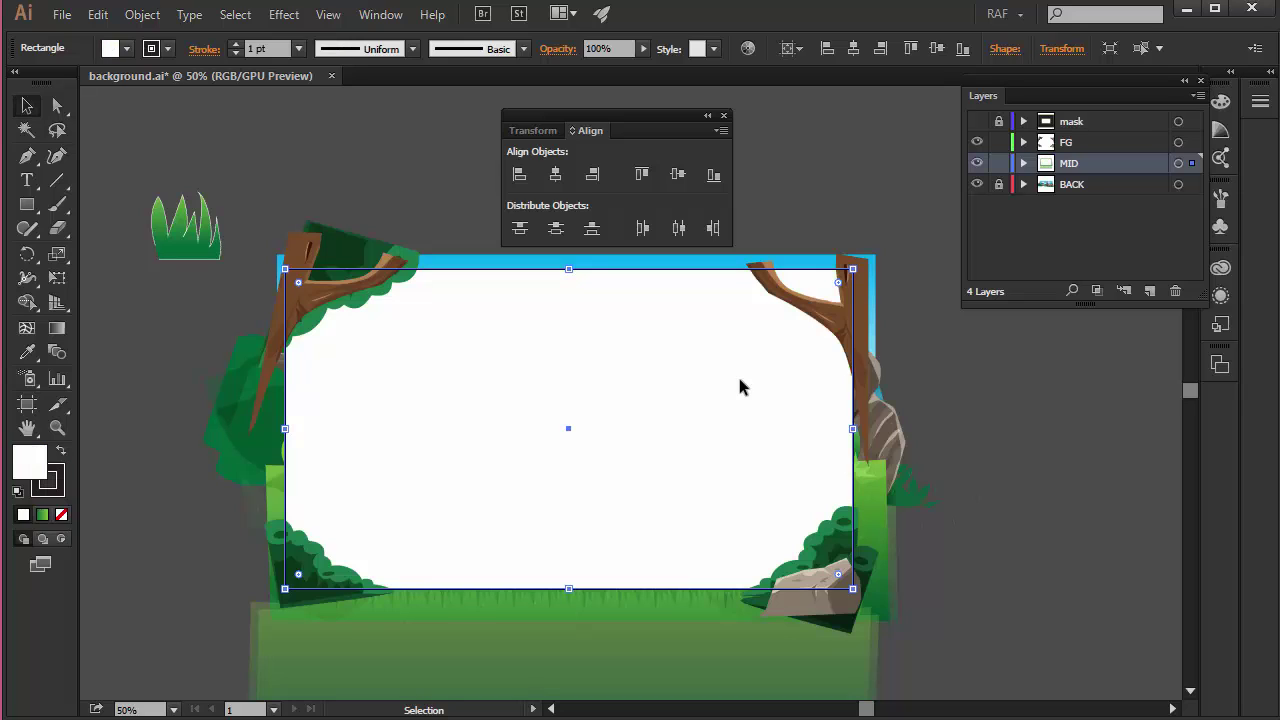
left_click(902, 204)
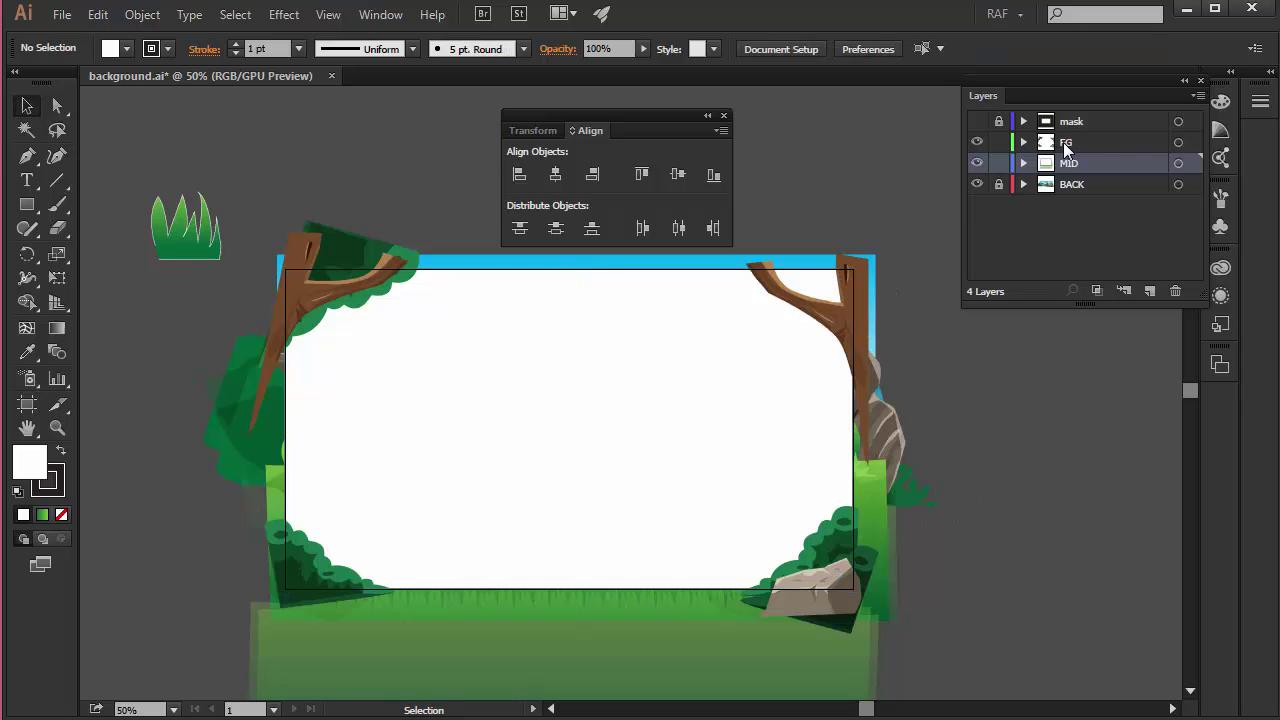
- Move the white rectangle from the MID layer to the front of the FG layer, hiding the MID and BACK layers
left_click(757, 374)
left_click(976, 162)
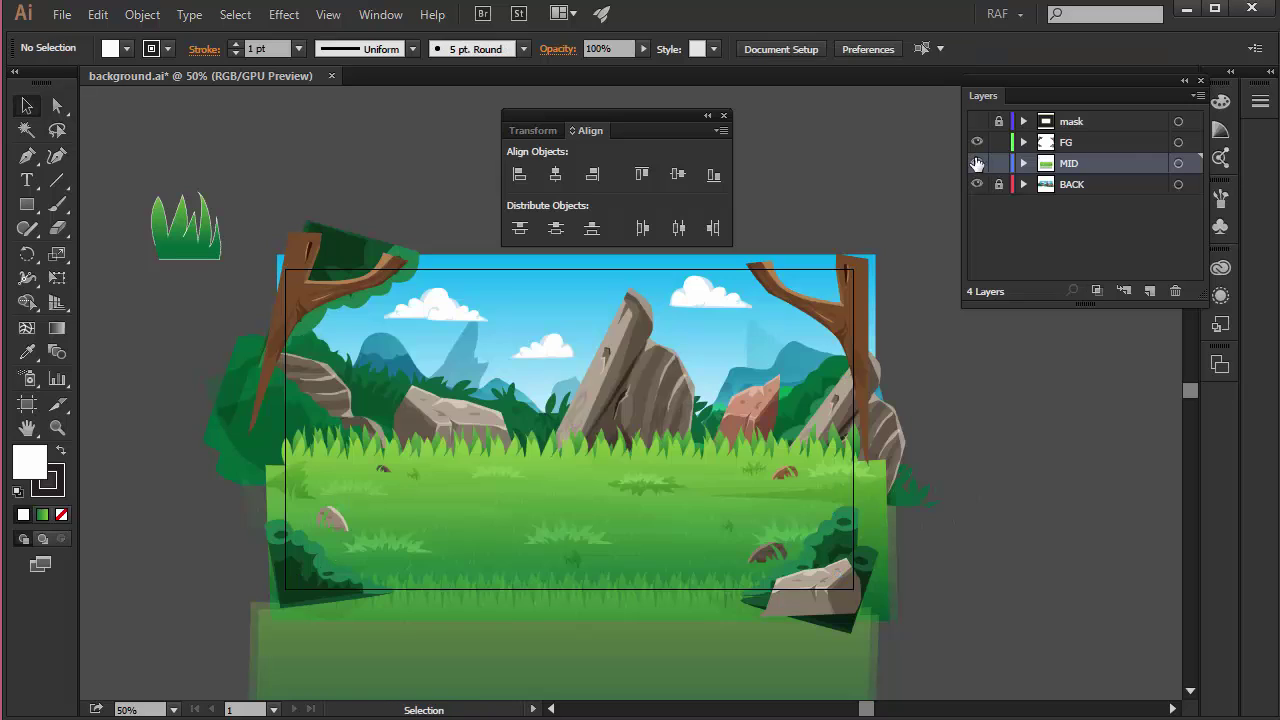
left_click(977, 184)
left_click(1069, 142)
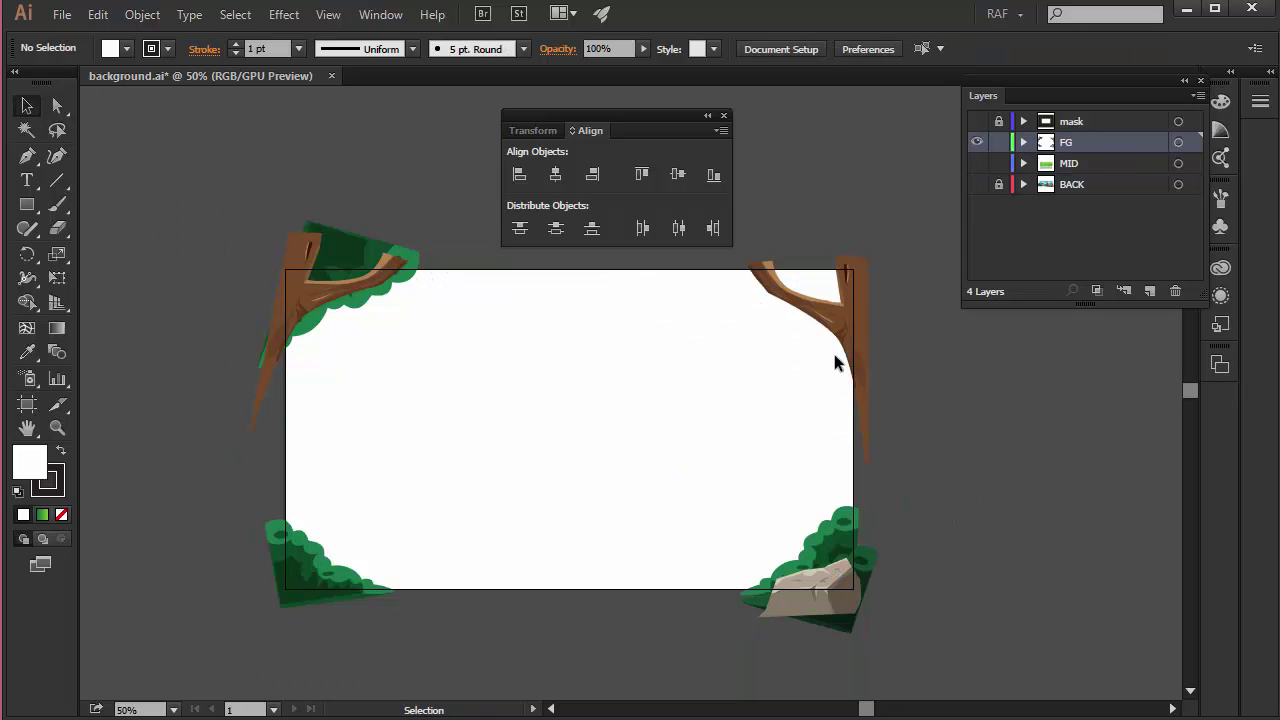
left_click(750, 389)
left_click(928, 423)
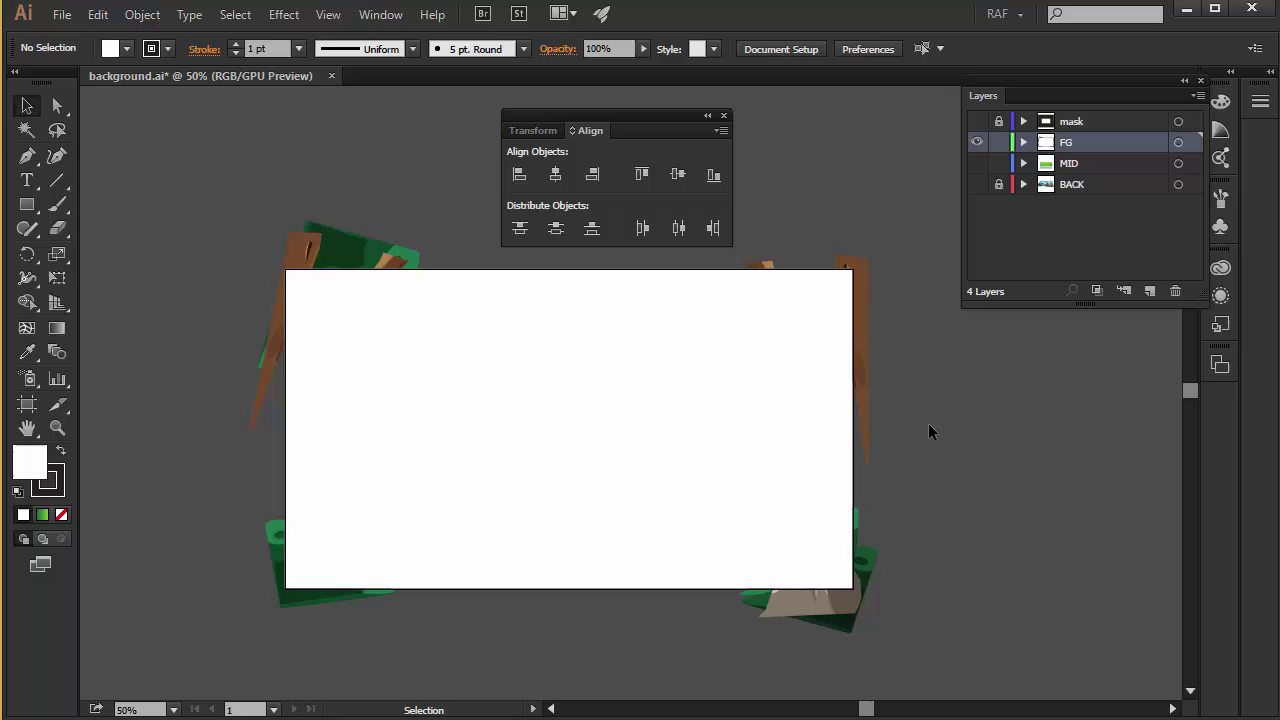
left_click(665, 350)
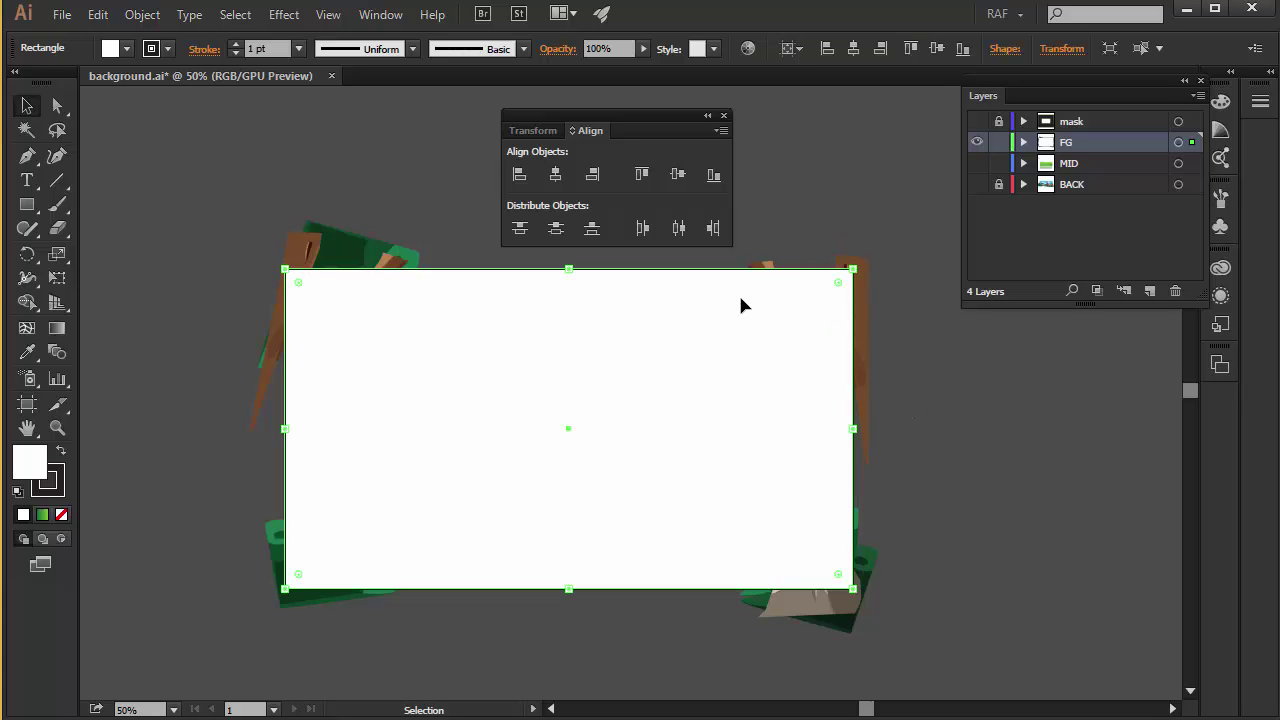
left_click_drag(714, 356, 620, 572)
key("ctrl+z")
left_click(271, 350)
left_click(177, 410)
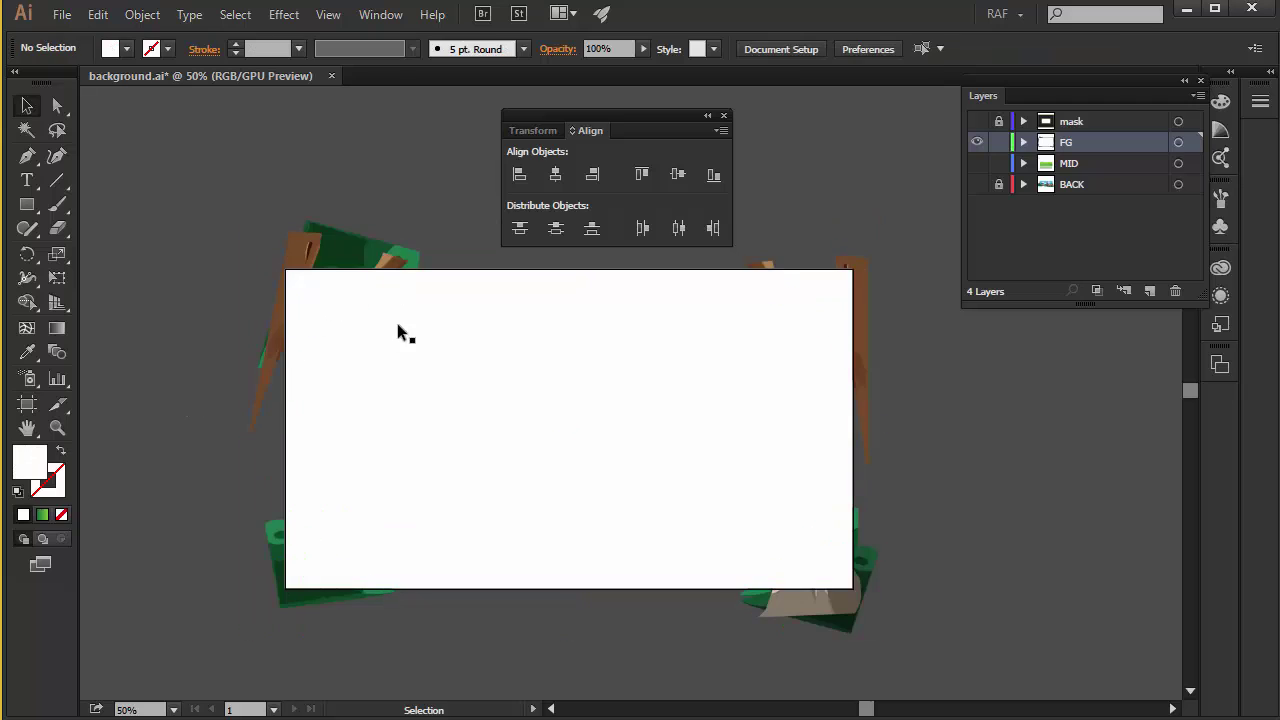
left_click(350, 240)
left_click(418, 398)
left_click(345, 194)
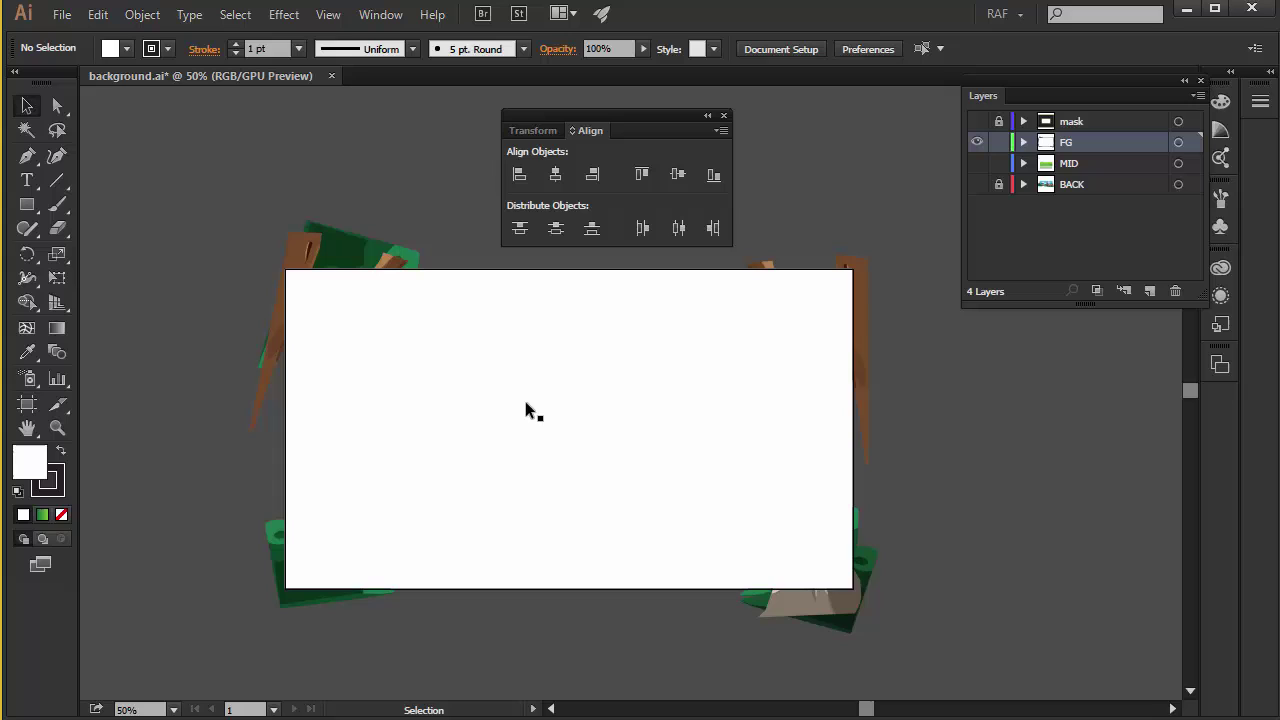
- Select everything on the FG layer and make a clipping mask from its front white rectangle
key("ctrl+a")
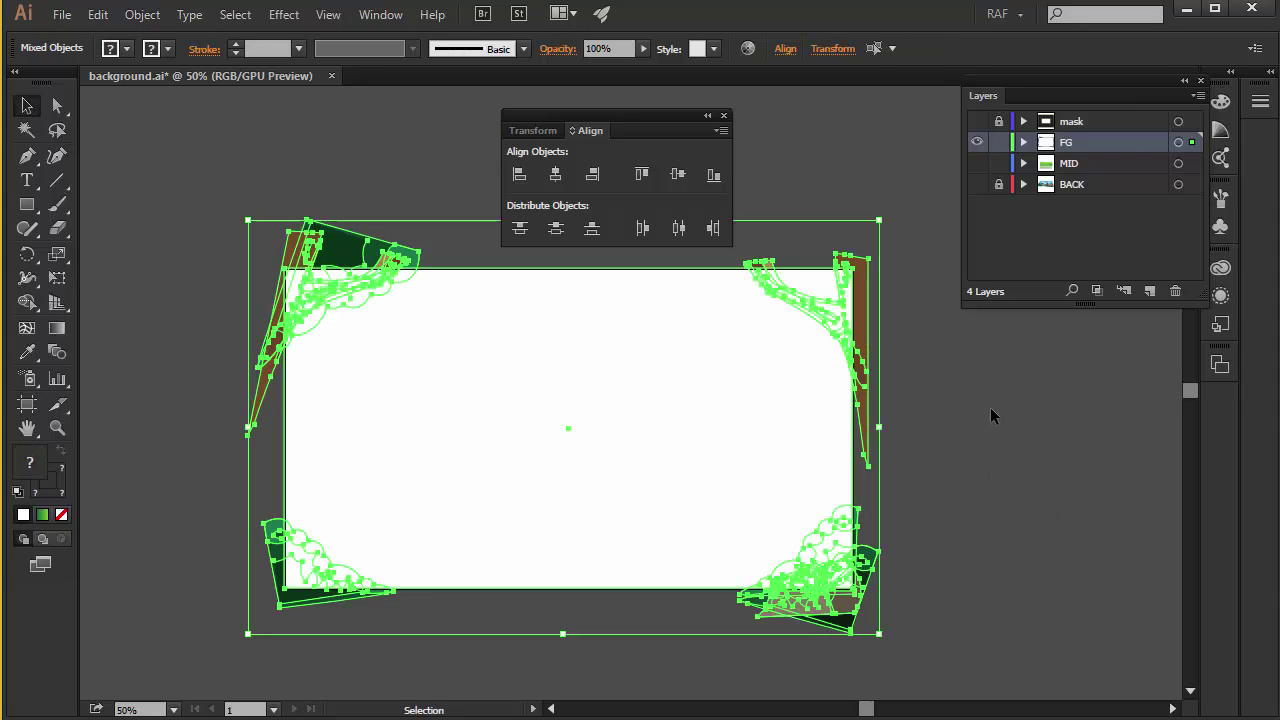
left_click(990, 410)
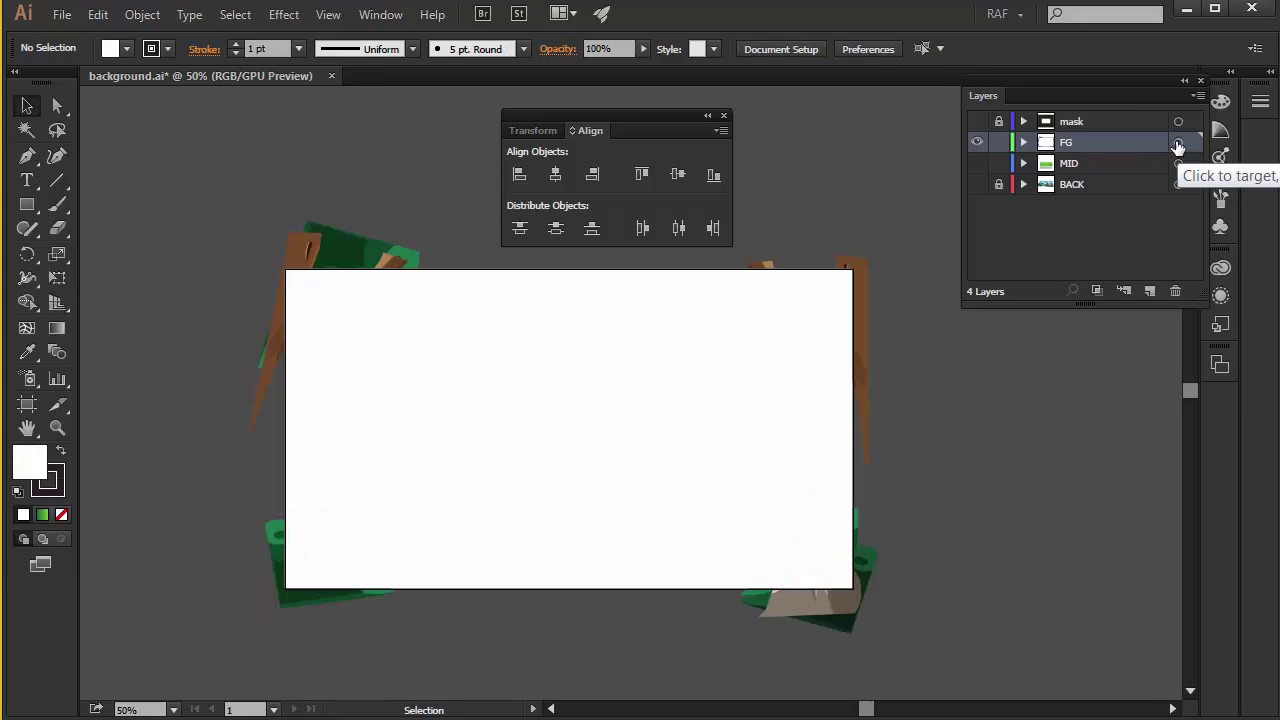
left_click(1178, 146)
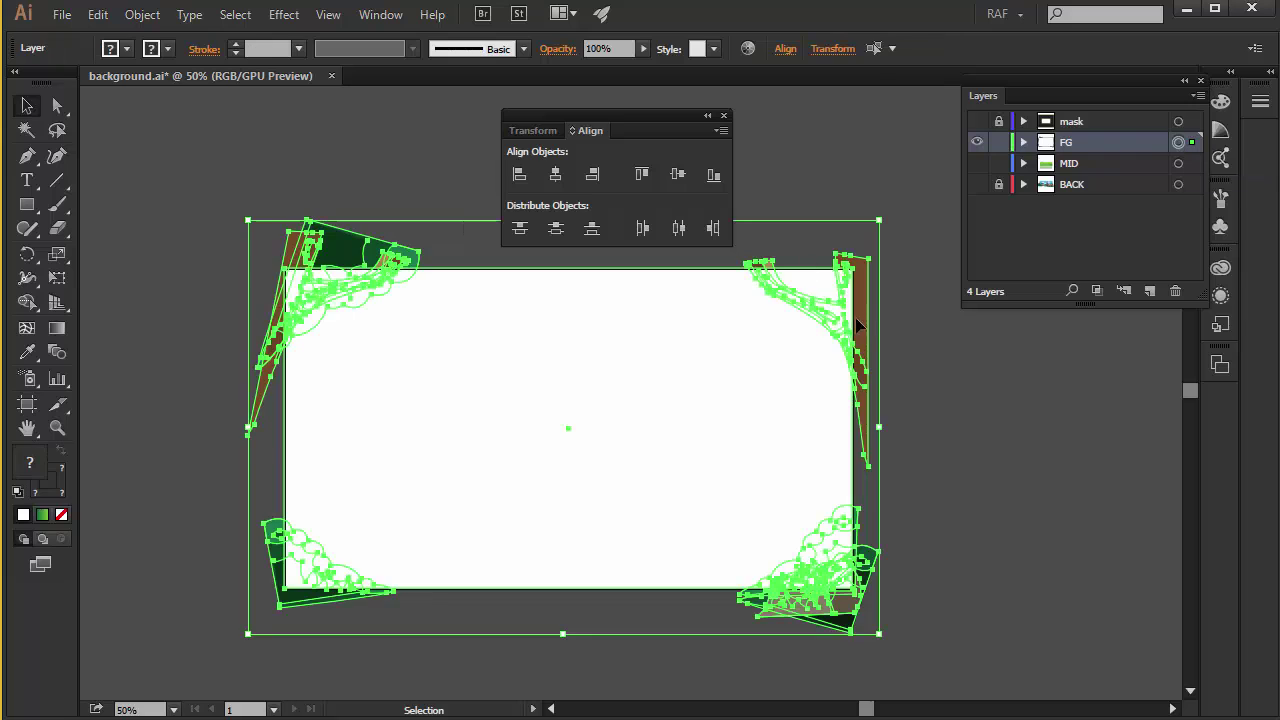
left_click(100, 20)
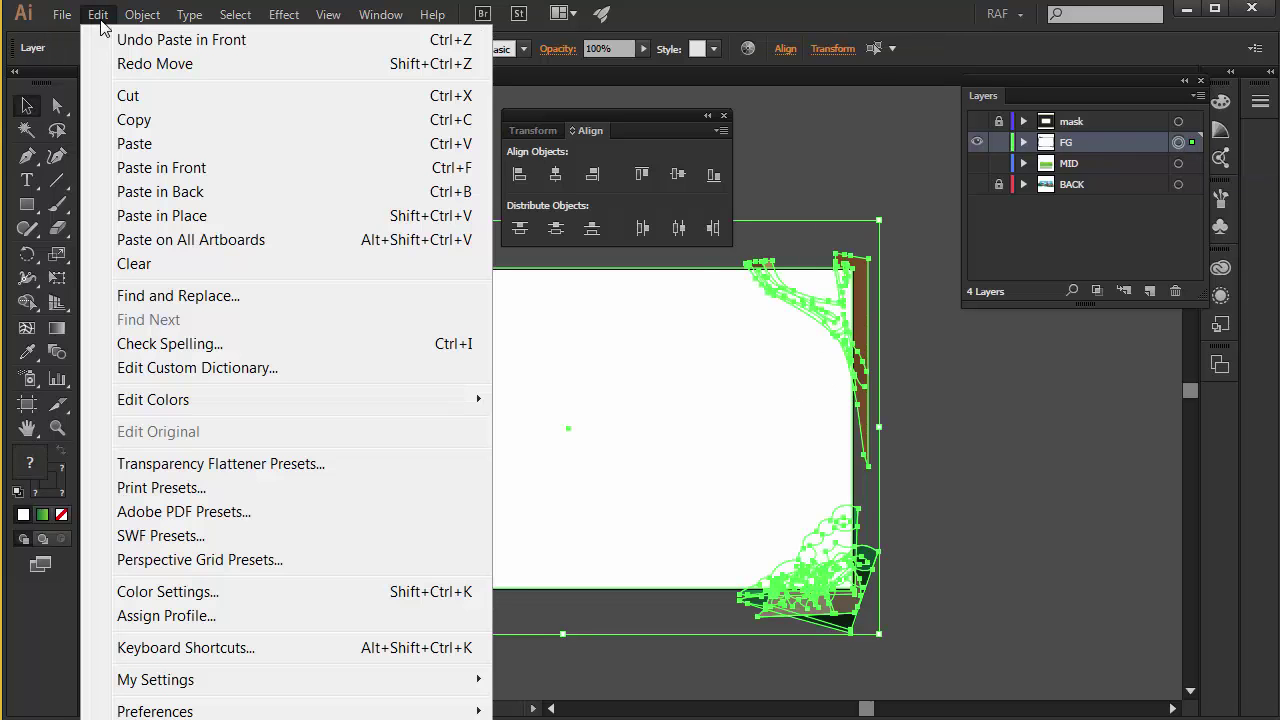
mouse_move(145, 22)
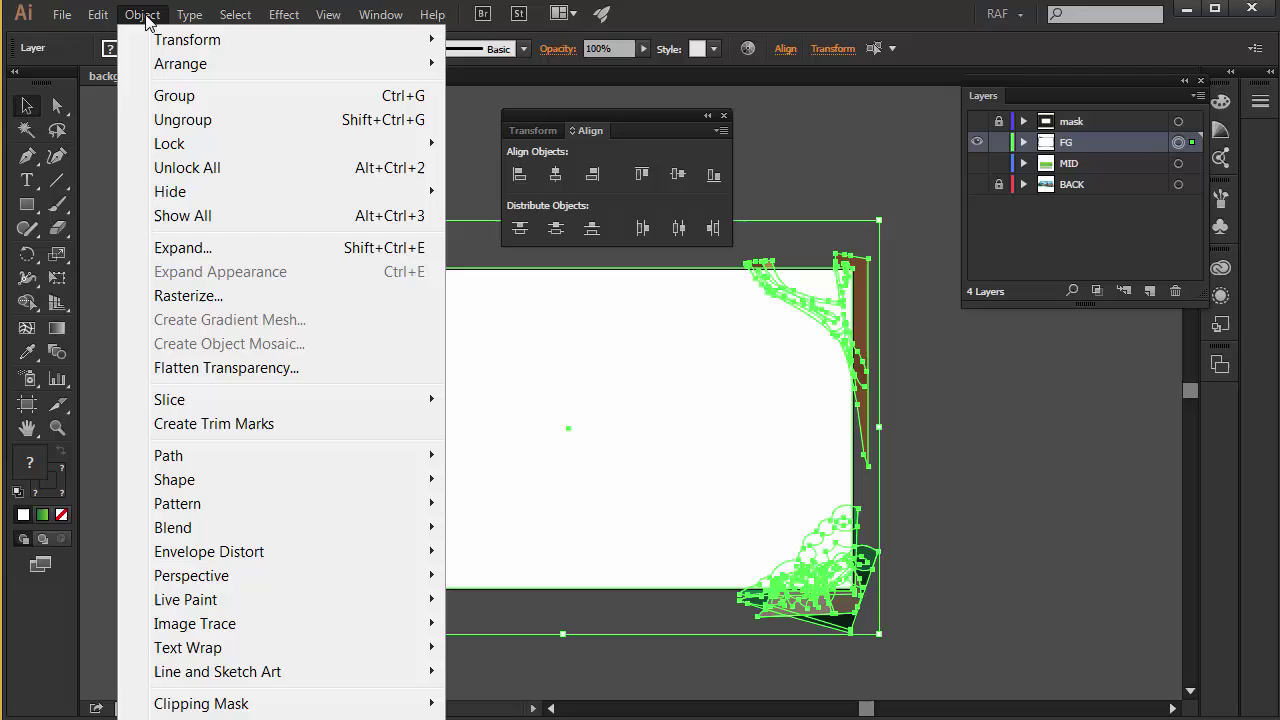
mouse_move(196, 705)
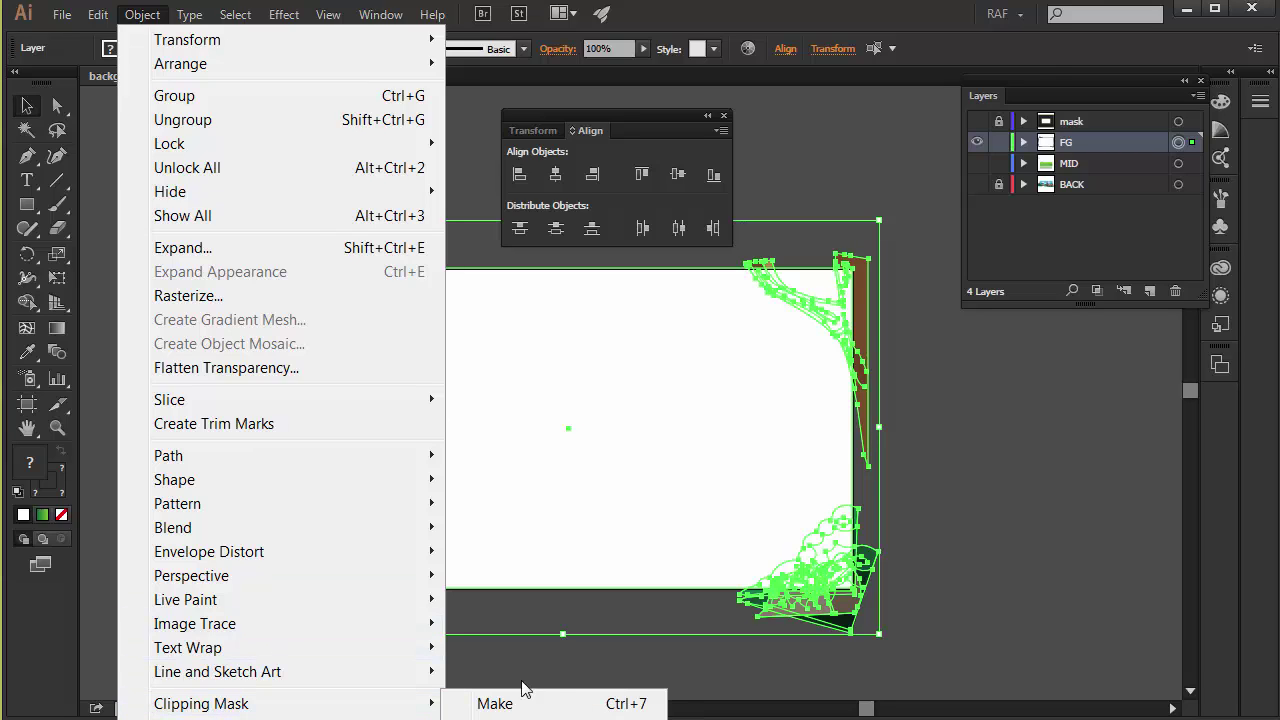
left_click(626, 706)
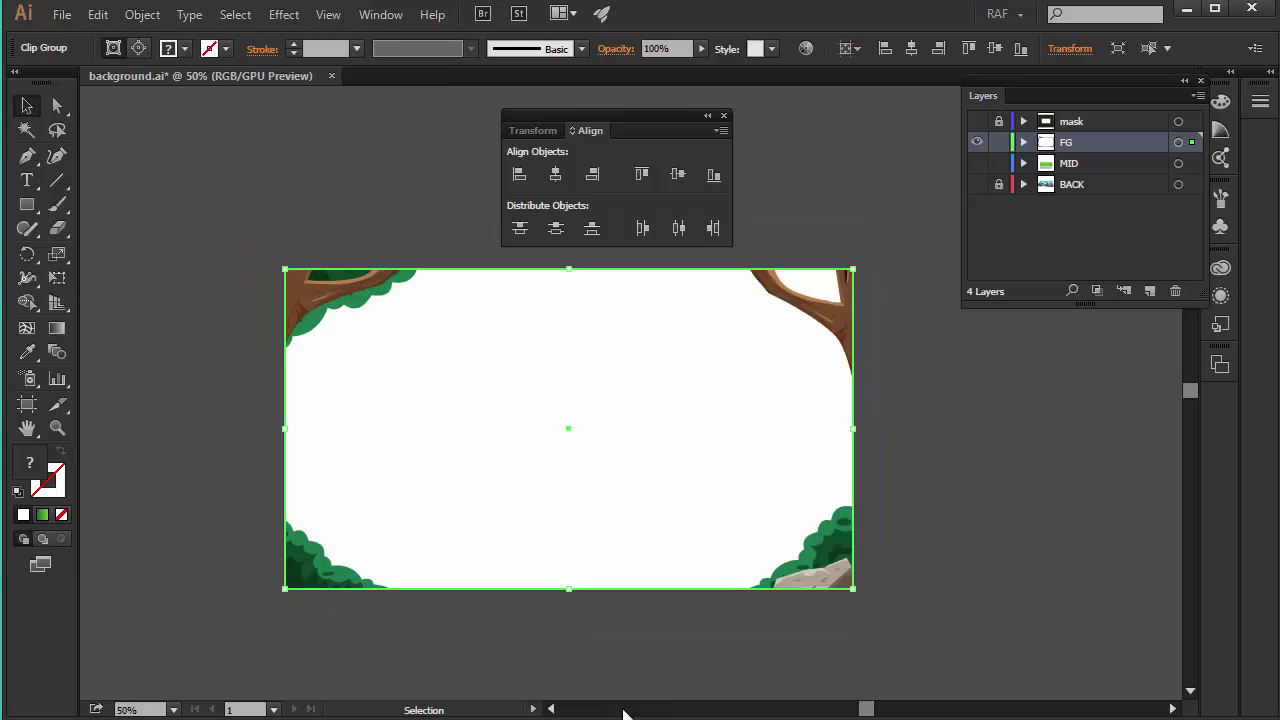
left_click(988, 527)
- Examine the edges and corners of the clipped FG artwork against the artboard
scroll(891, 434, "up", 2)
scroll(826, 386, "up", 5)
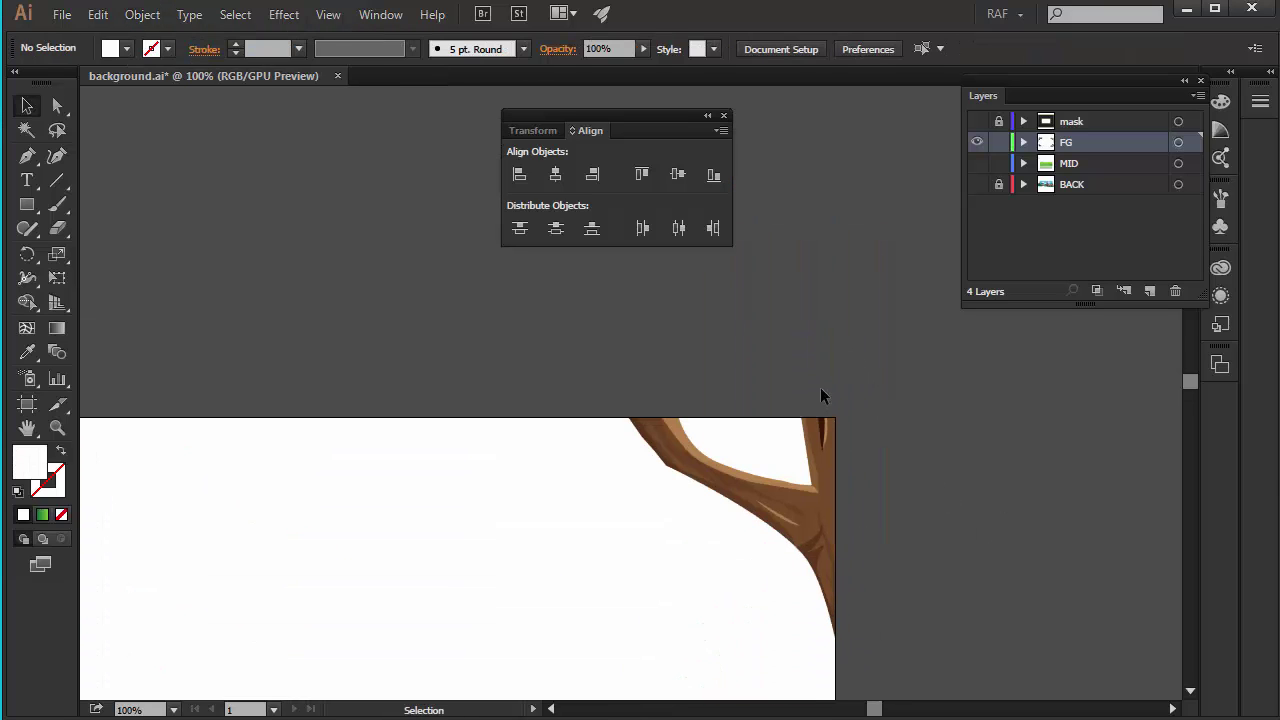
left_click_drag(129, 386, 557, 374)
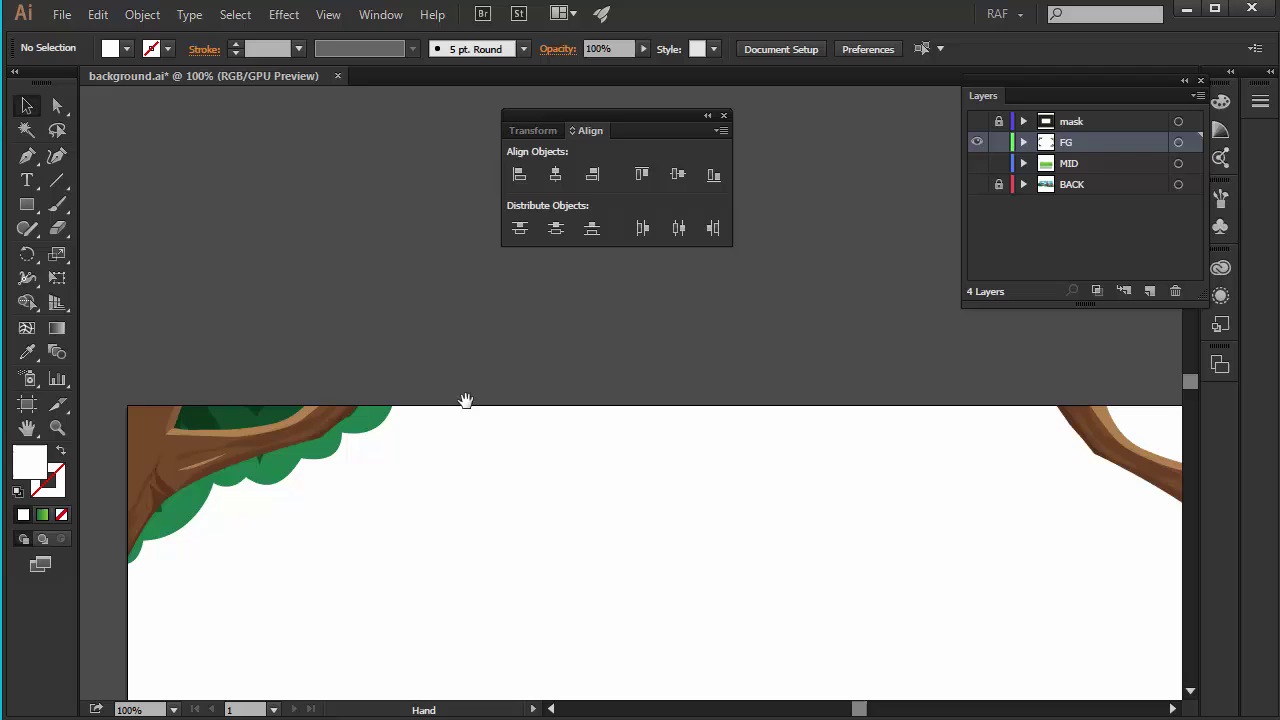
left_click_drag(418, 374, 398, 261)
scroll(430, 380, "down", 2)
scroll(733, 540, "up", 1)
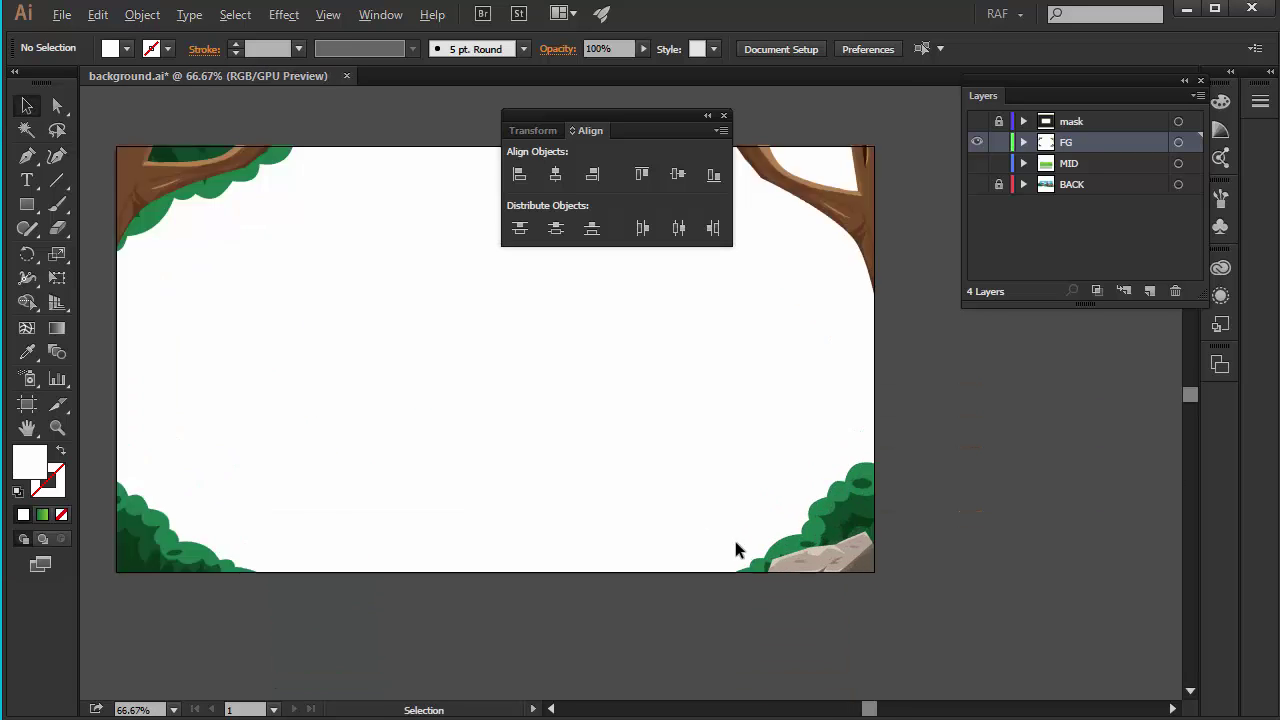
scroll(735, 549, "up", 1)
scroll(777, 580, "up", 1)
scroll(228, 467, "down", 2)
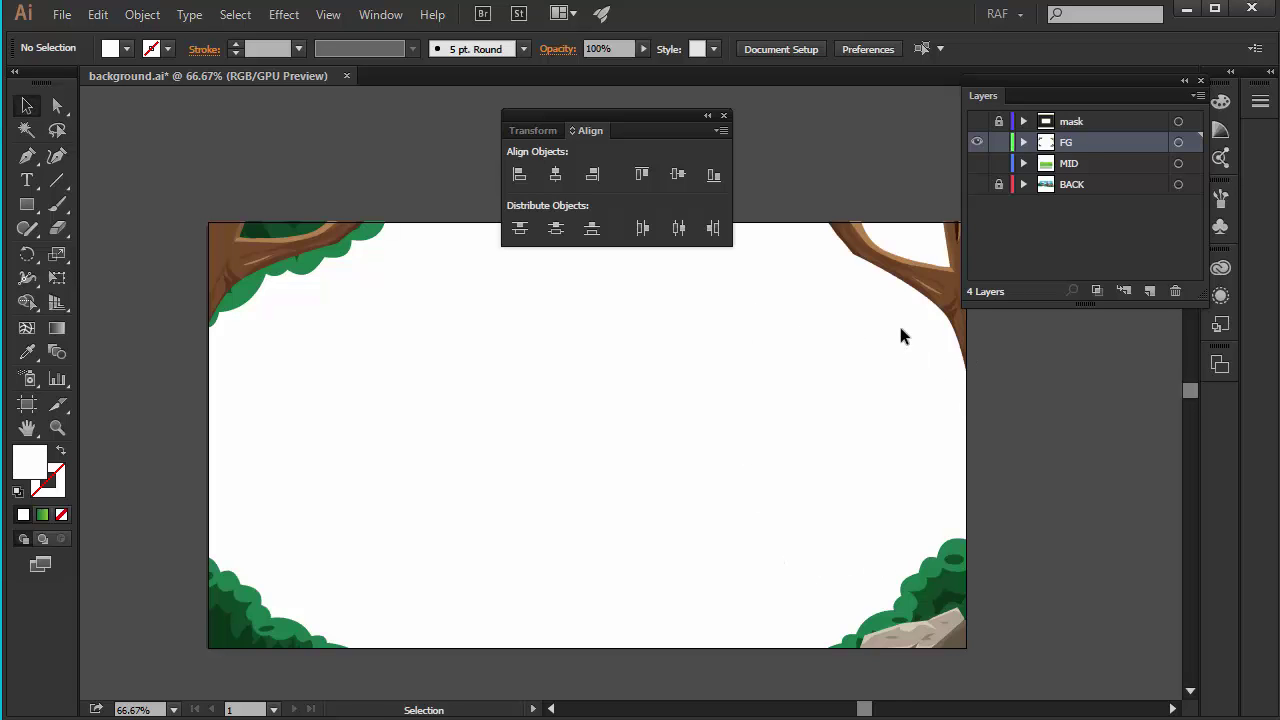
left_click_drag(900, 328, 850, 384)
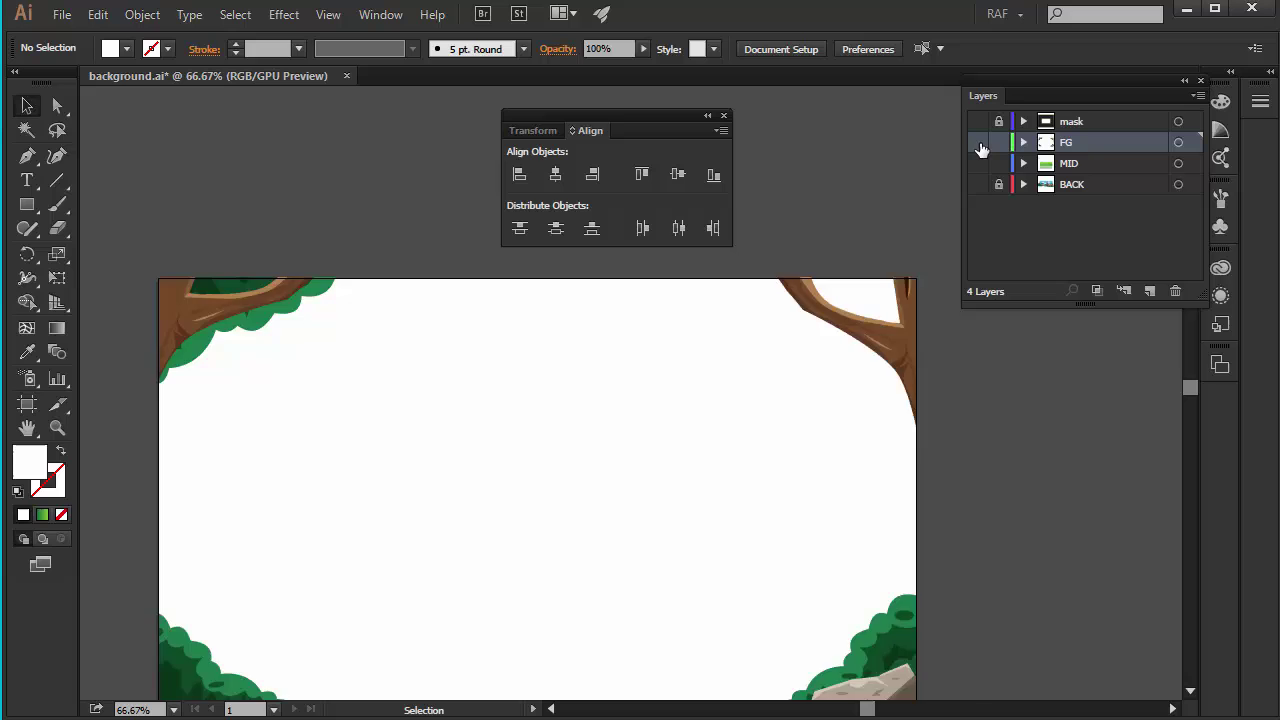
- Hide the FG layer and show the MID layer
left_click(977, 142)
left_click(977, 163)
left_click_drag(691, 574, 803, 503)
left_click_drag(858, 465, 739, 465)
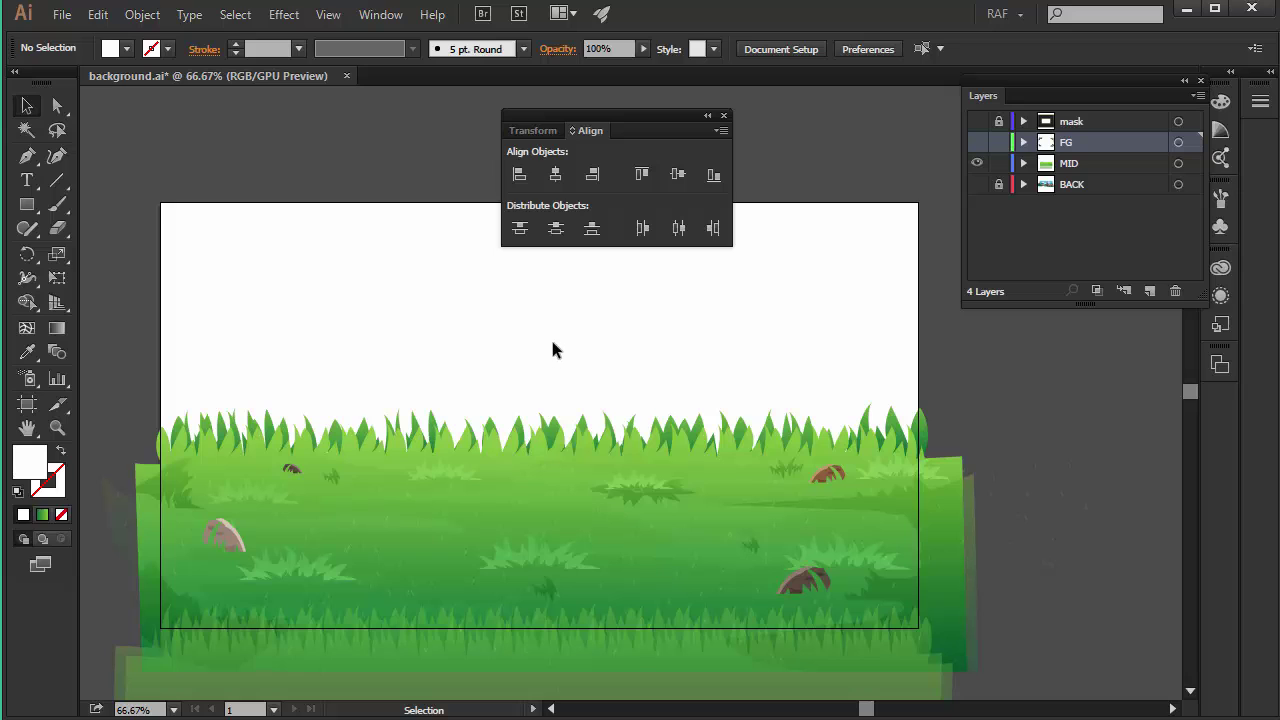
- Create a 1136 × 640 px rectangle on the MID layer
key("m")
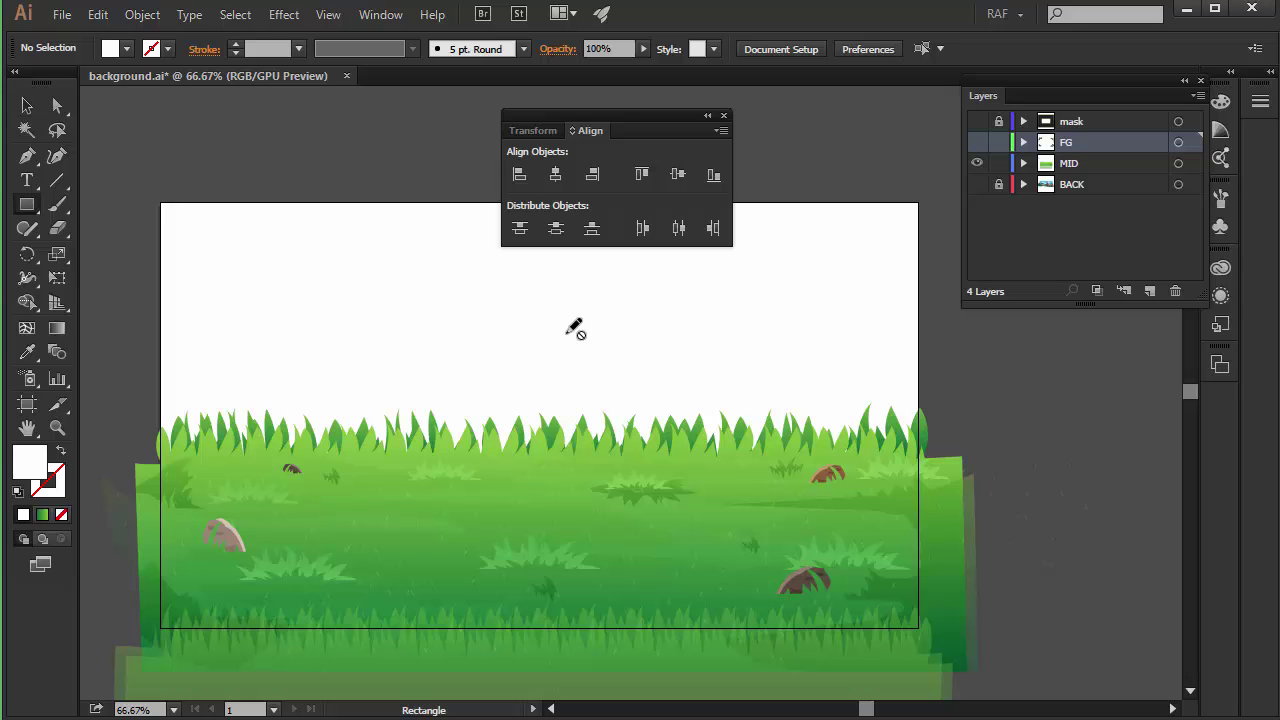
left_click(1120, 163)
left_click(541, 327)
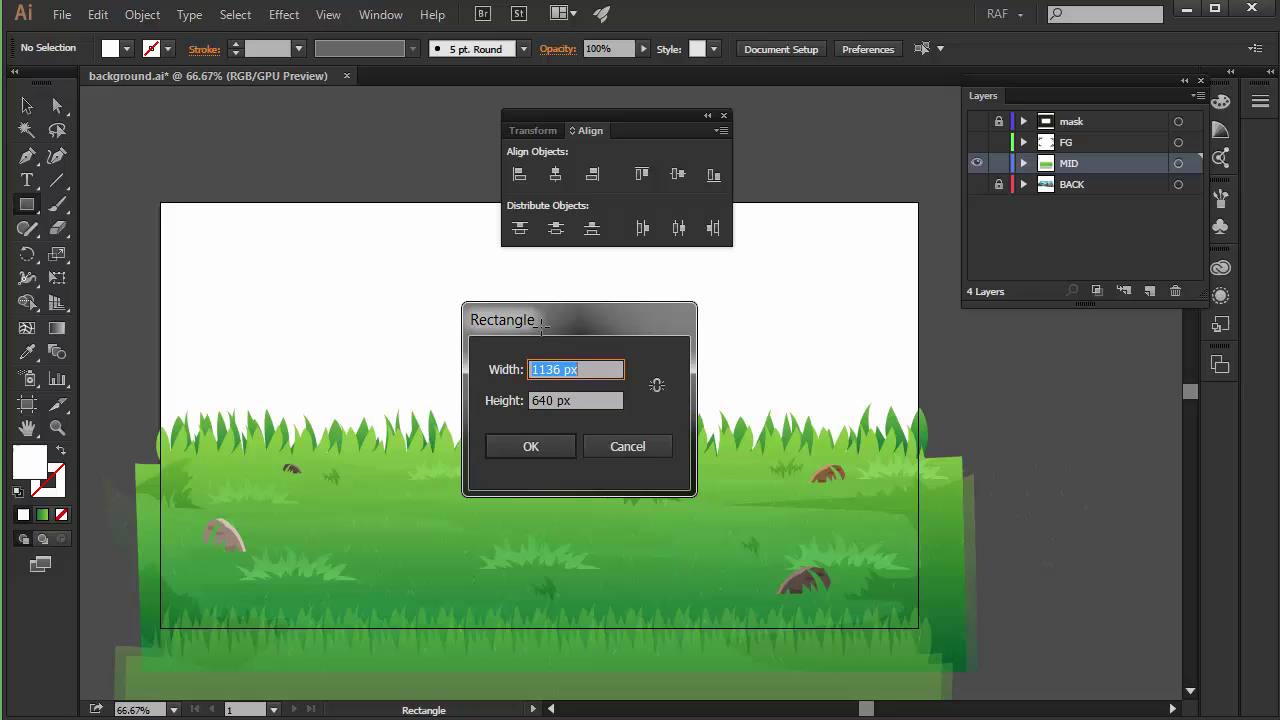
left_click(531, 446)
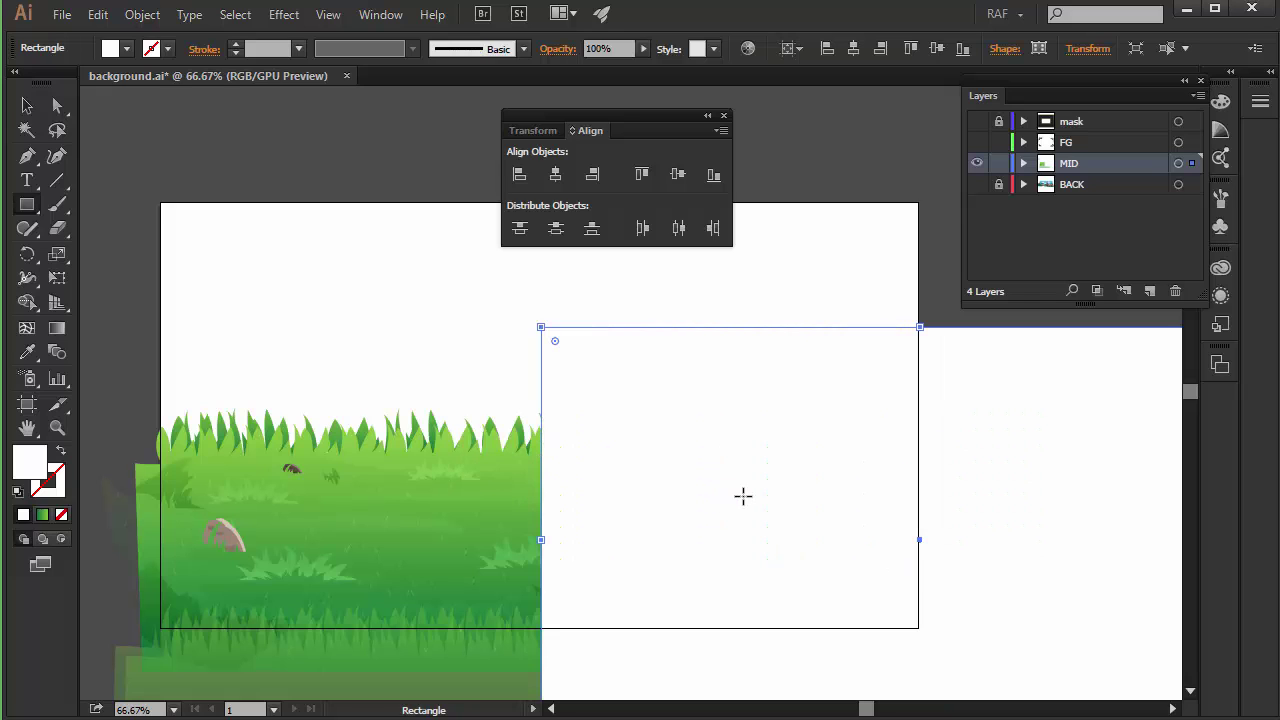
- Move the new MID rectangle over the grass and centre it on the artboard horizontally and vertically
key("v")
left_click_drag(478, 466, 346, 401)
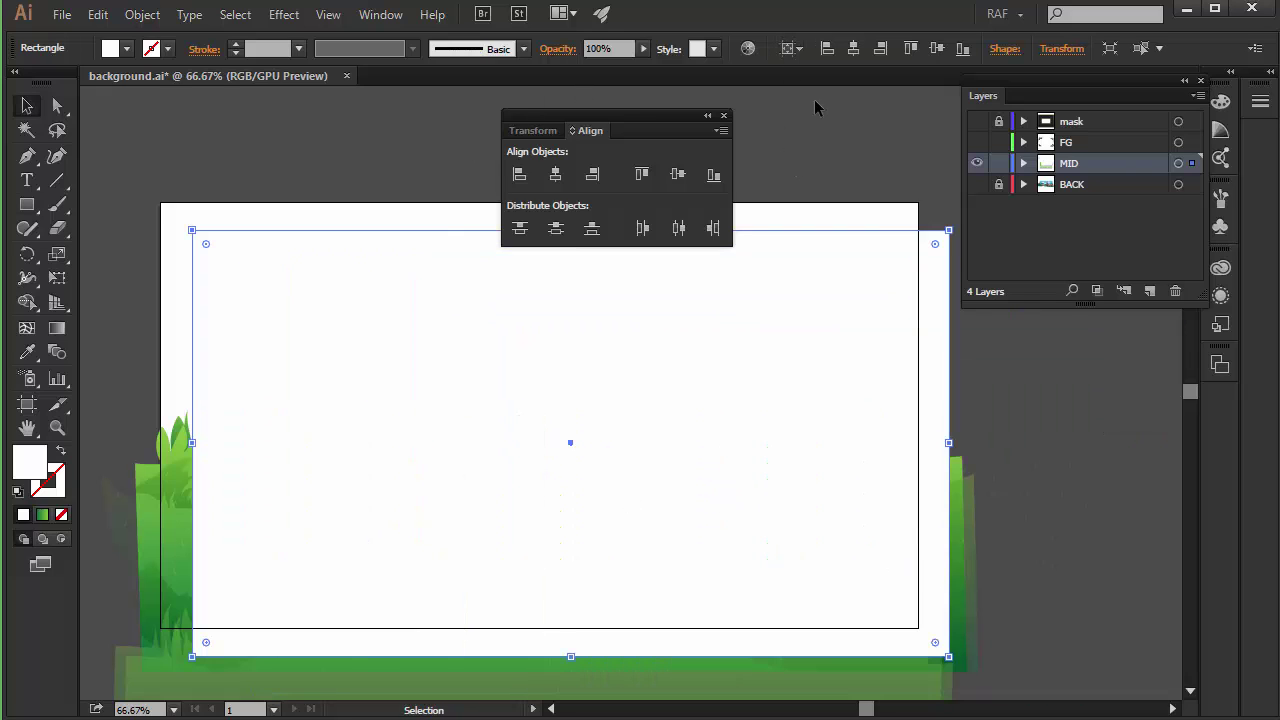
left_click(853, 48)
left_click(935, 50)
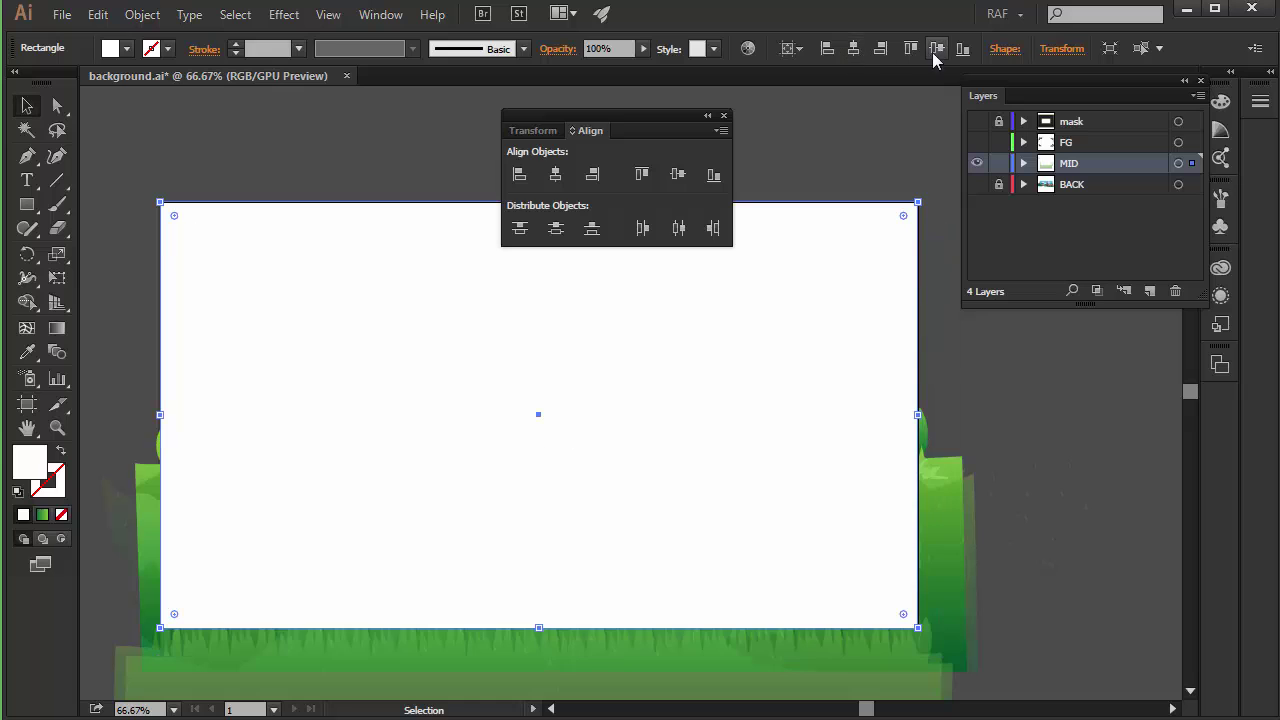
left_click(1016, 379)
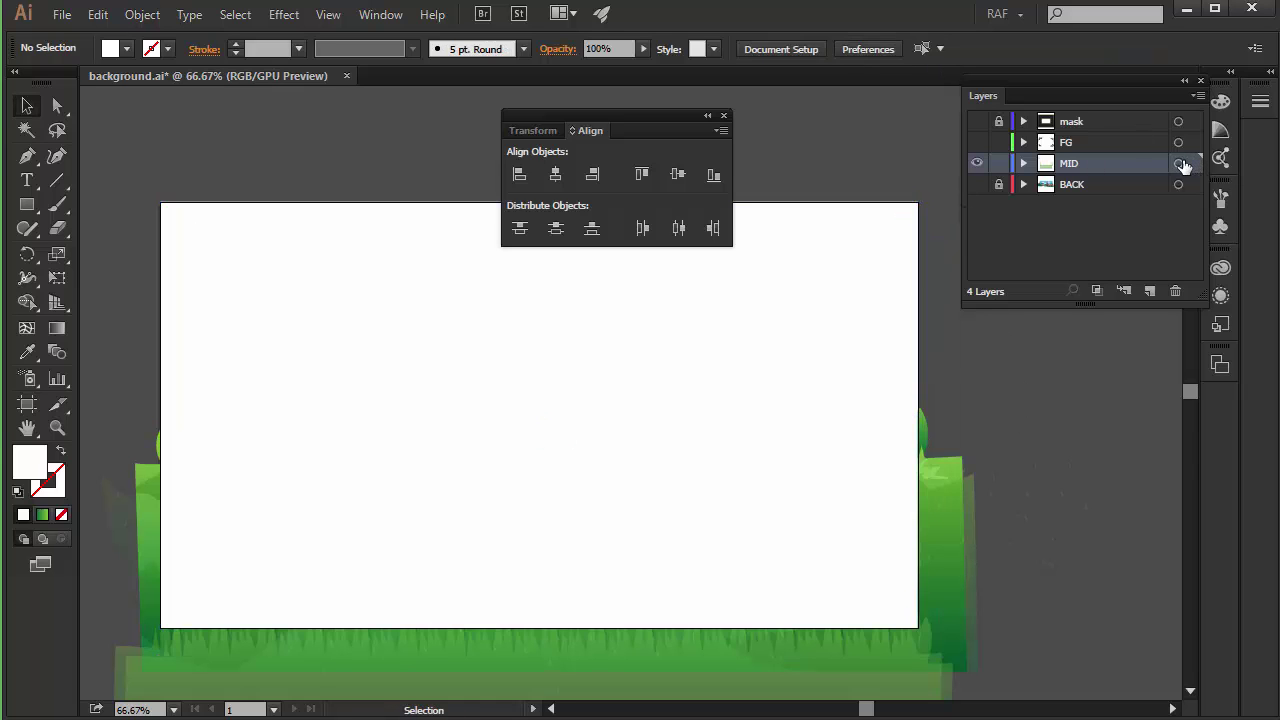
- Select all artwork on the MID layer and clip it with the centred rectangle
left_click(1179, 164)
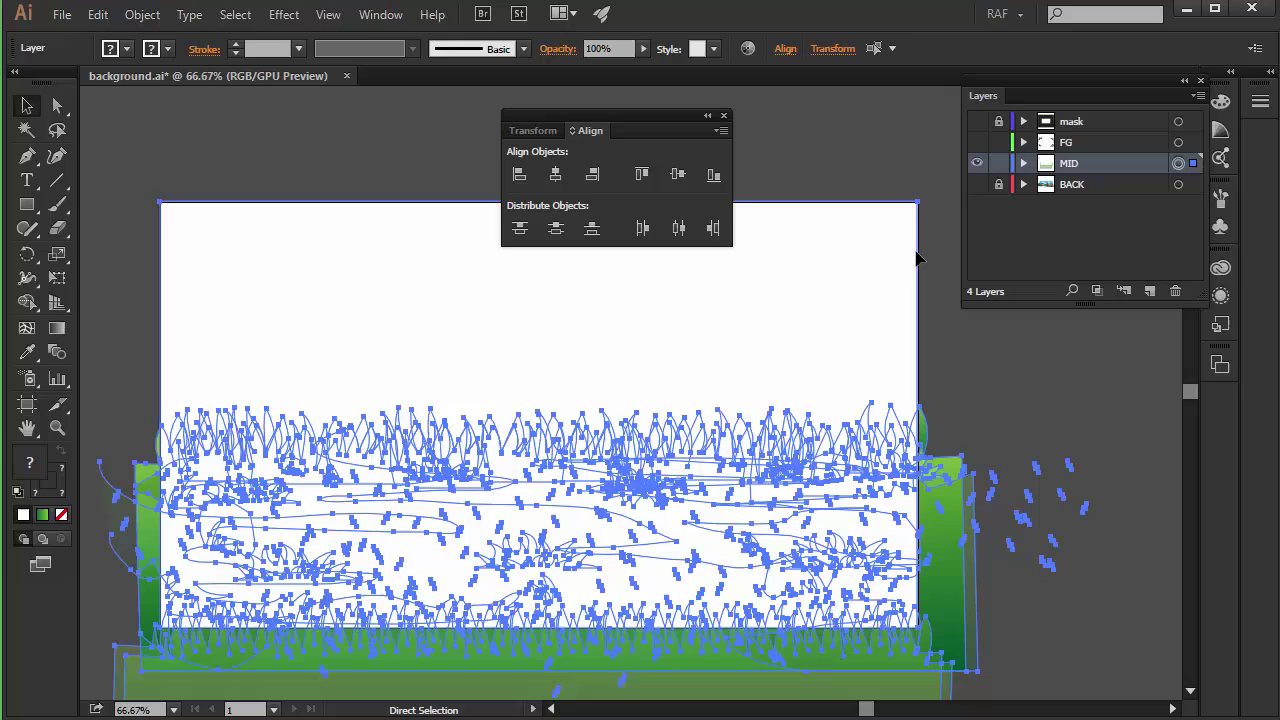
key("ctrl+7")
left_click(1034, 409)
left_click_drag(894, 396, 925, 340)
left_click_drag(996, 444, 976, 470)
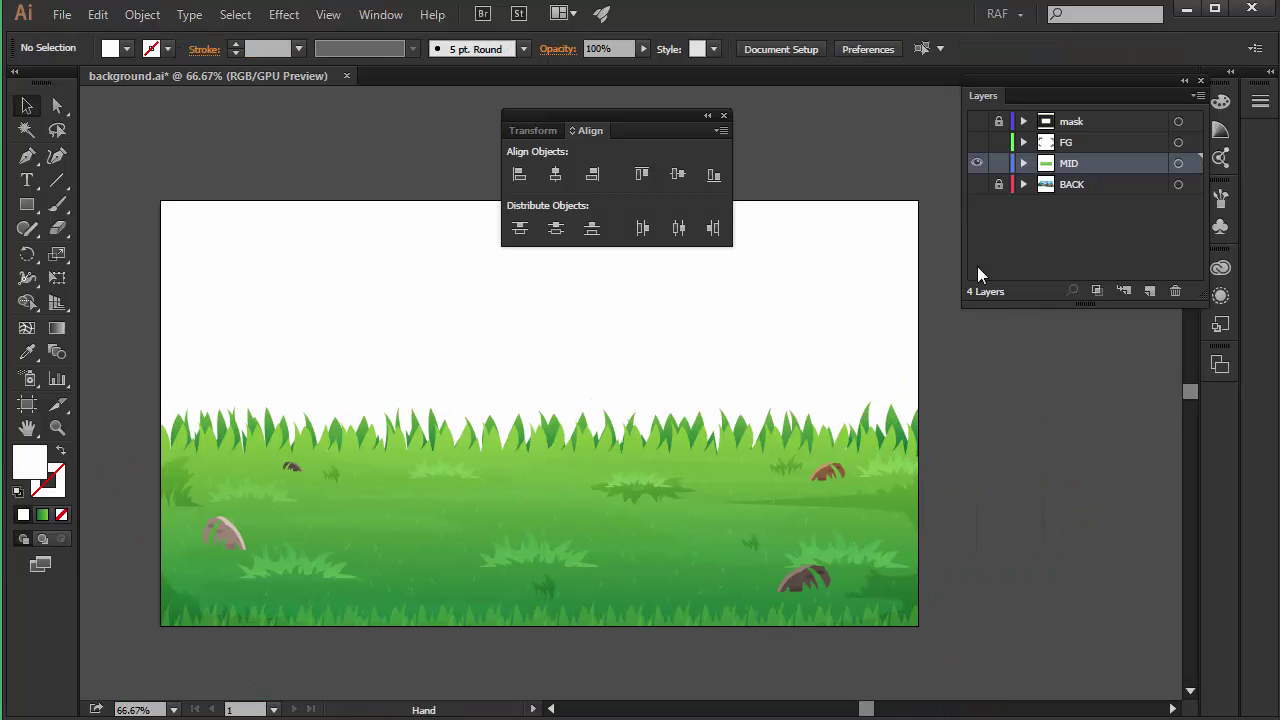
- Hide the MID layer, then show and unlock the BACK layer and make it active
left_click(977, 163)
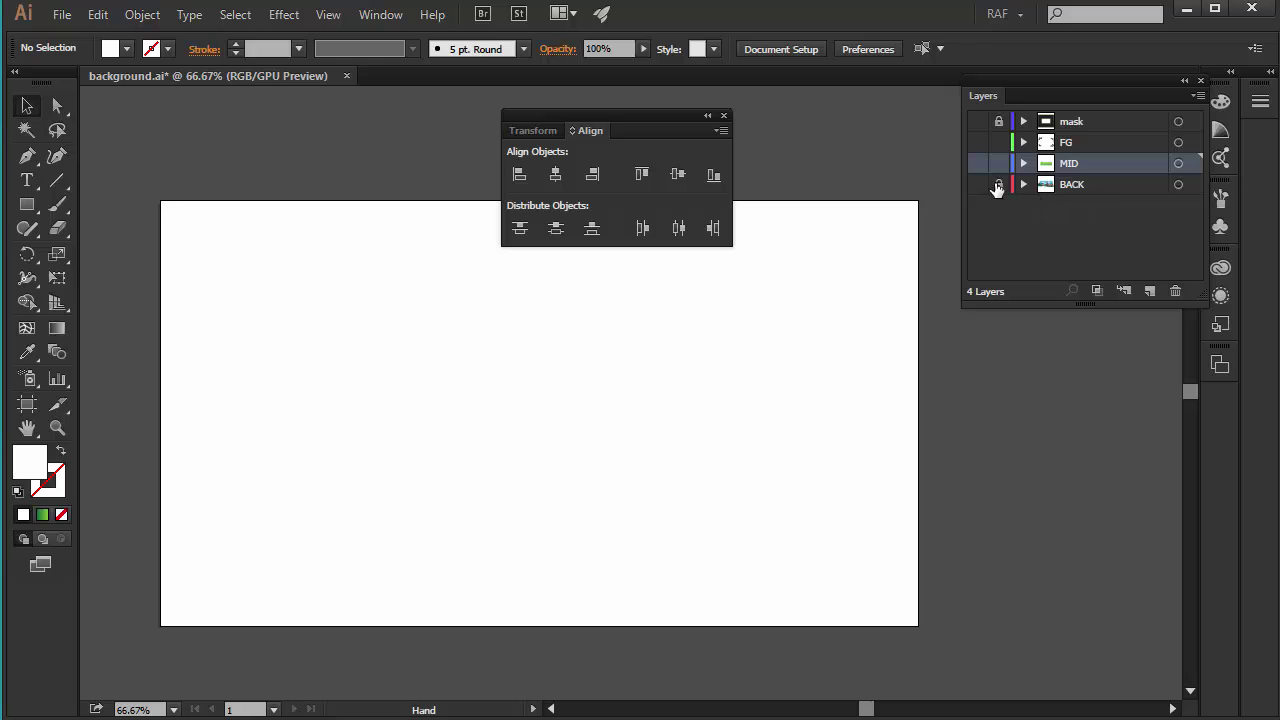
left_click(977, 184)
left_click_drag(980, 323, 963, 385)
left_click(1086, 188)
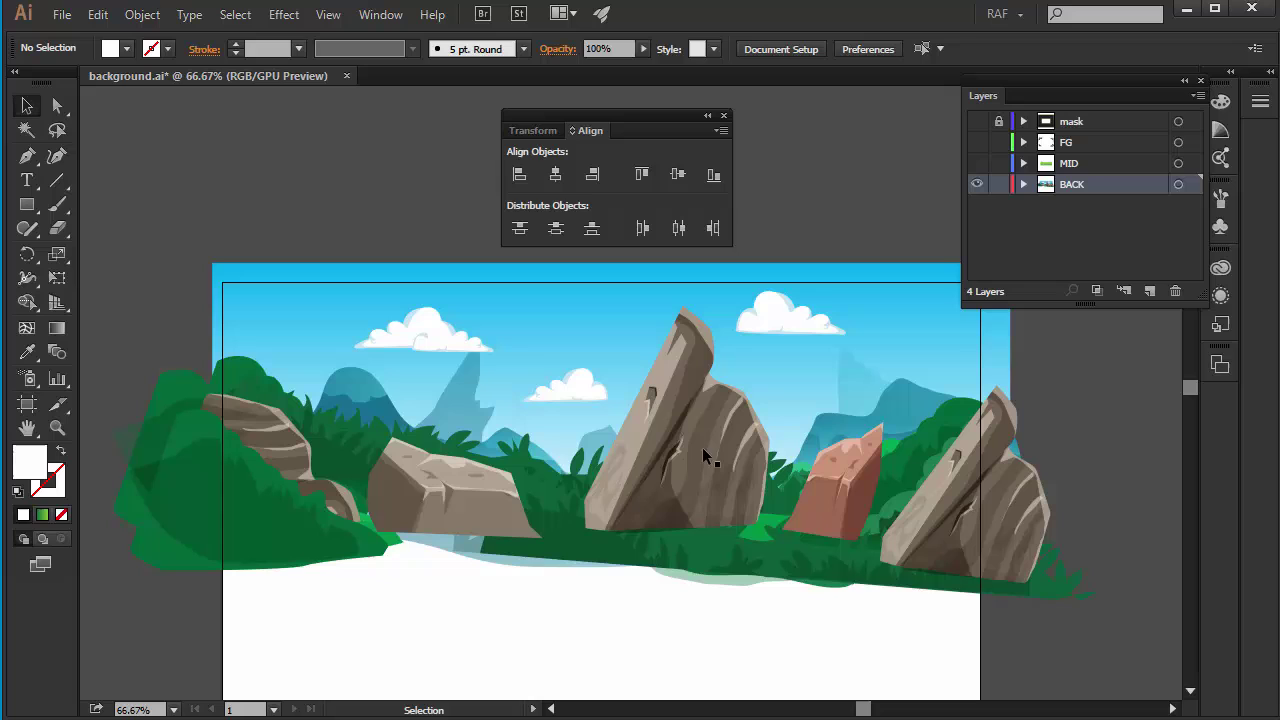
- Create a 1136 × 640 px rectangle on the BACK layer and centre it on the artboard horizontally and vertically
key("m")
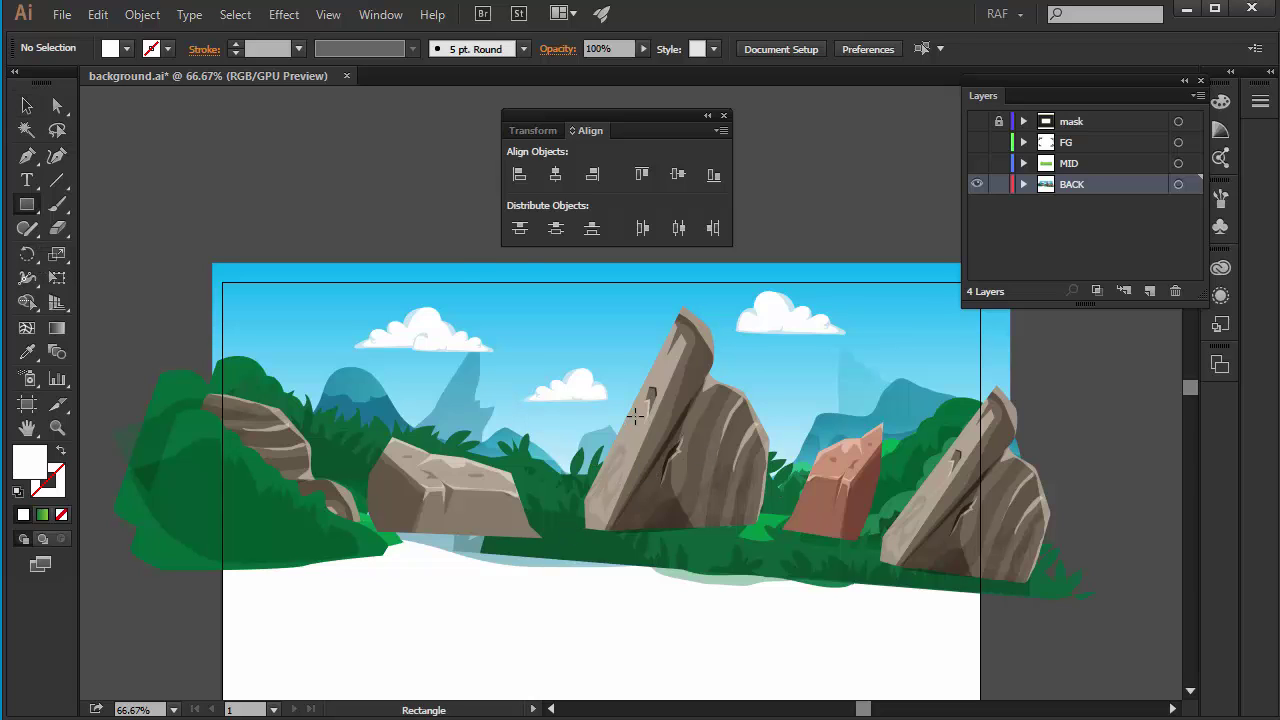
left_click(636, 417)
left_click(548, 446)
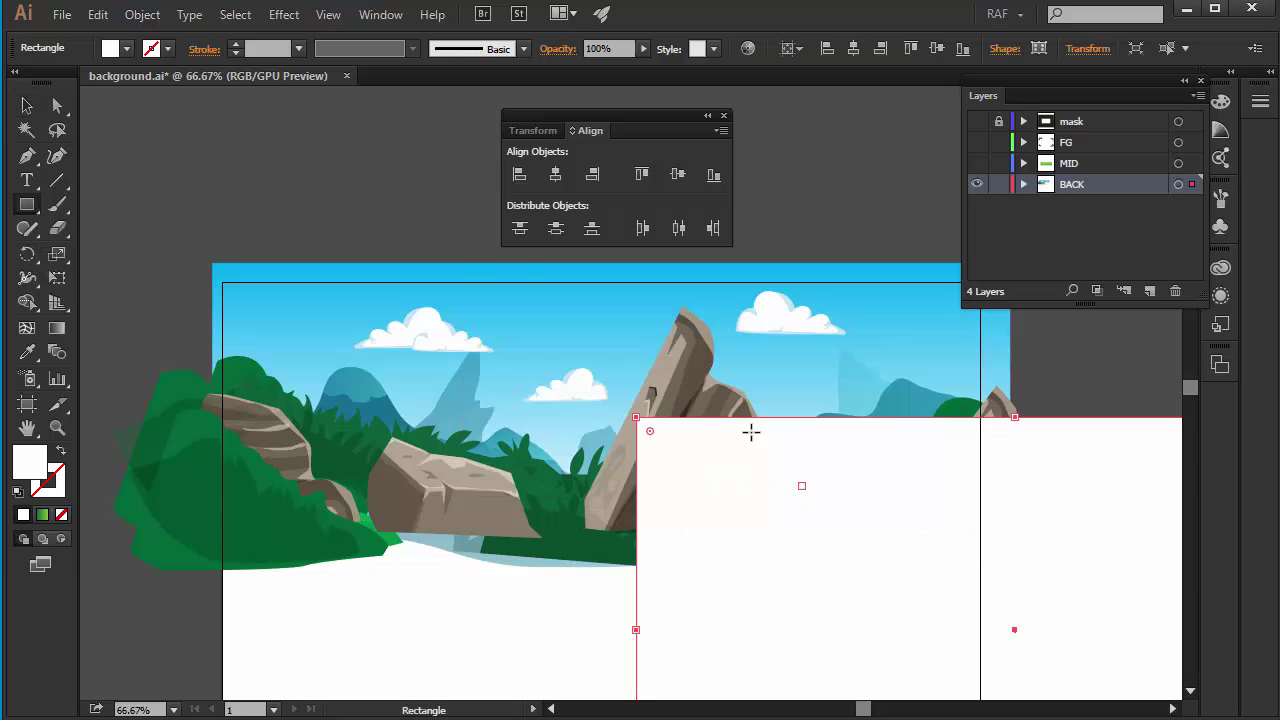
left_click(853, 48)
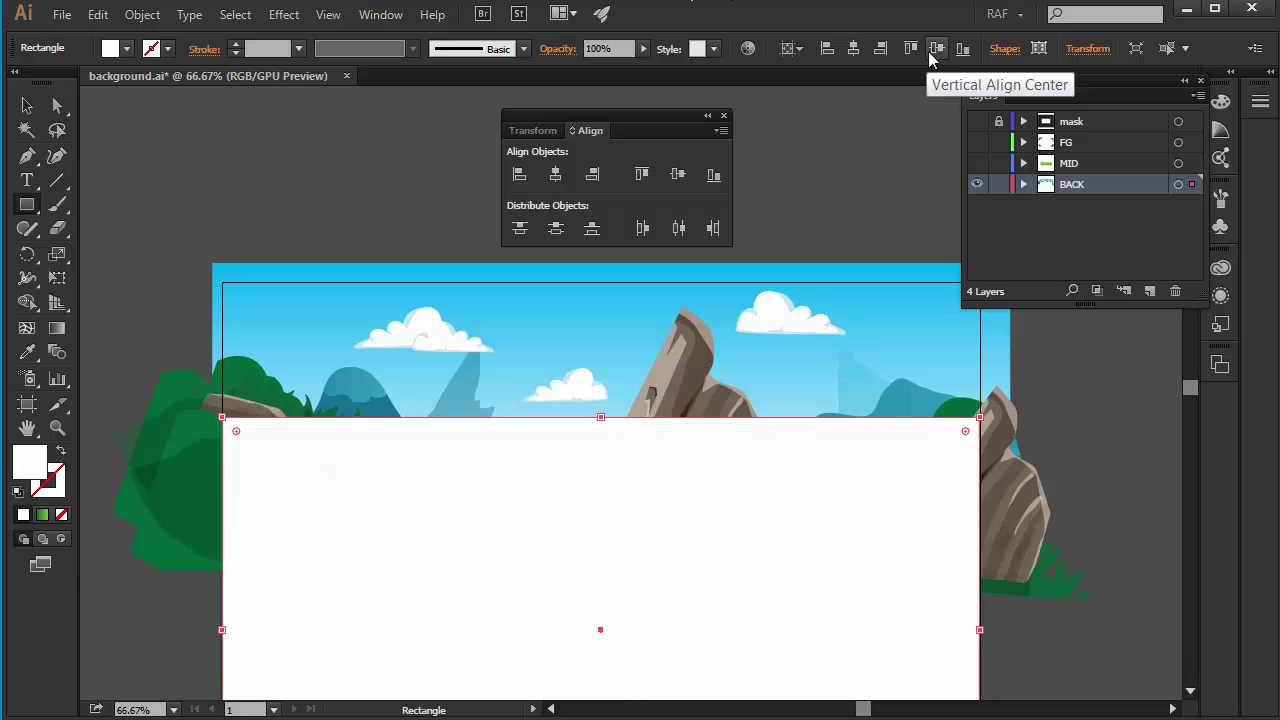
left_click(936, 48)
- Clip all the BACK layer's artwork with its centred rectangle and clear the selection
left_click(1178, 184)
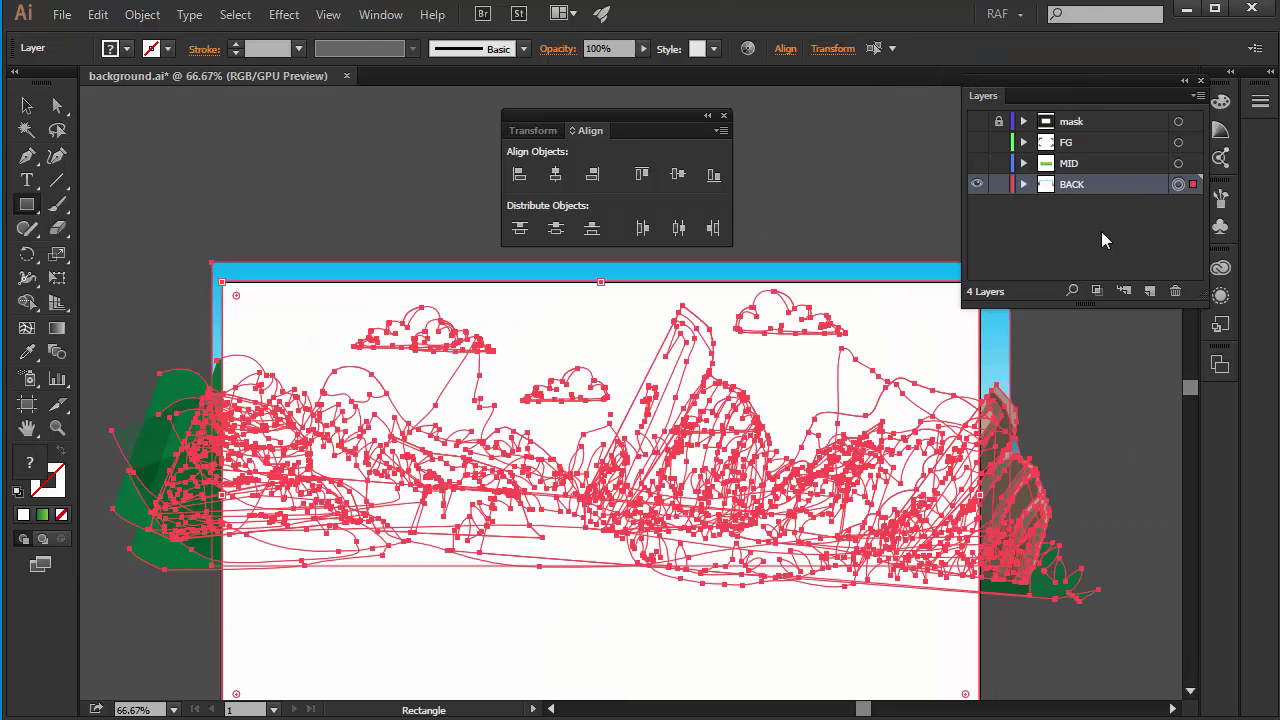
key("ctrl+7")
key("ctrl+shift+a")
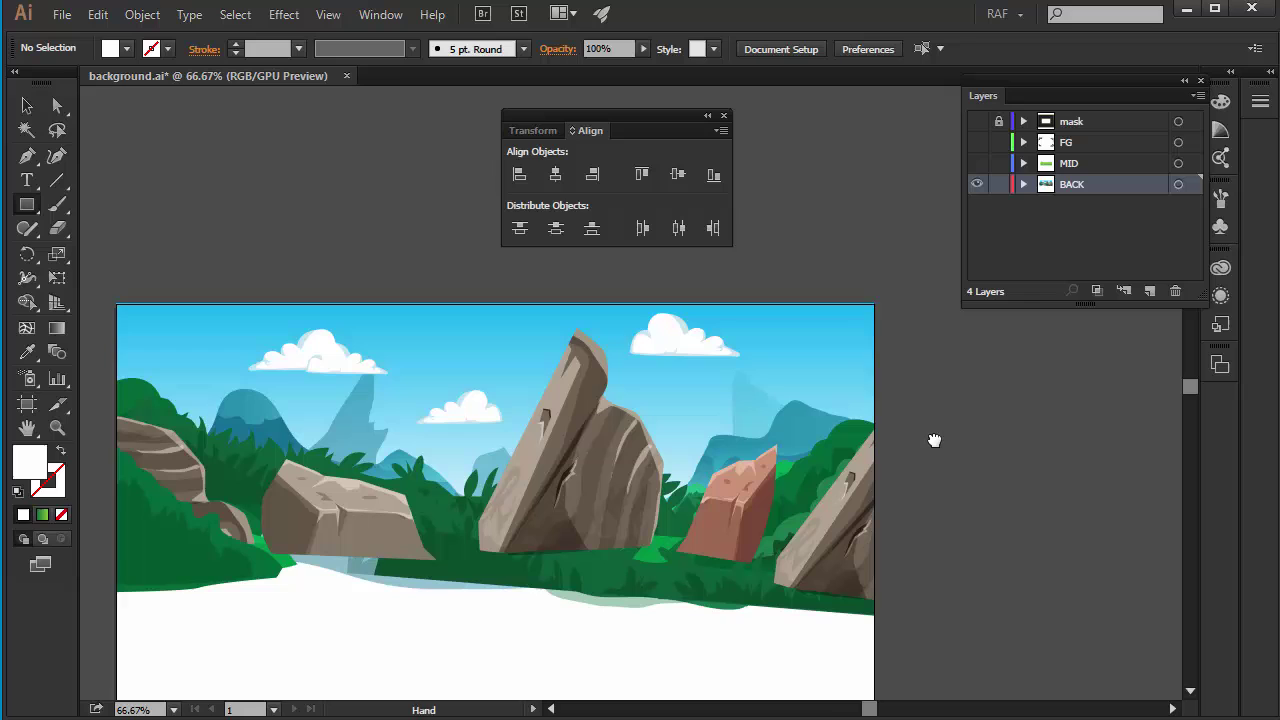
left_click_drag(934, 440, 1005, 370)
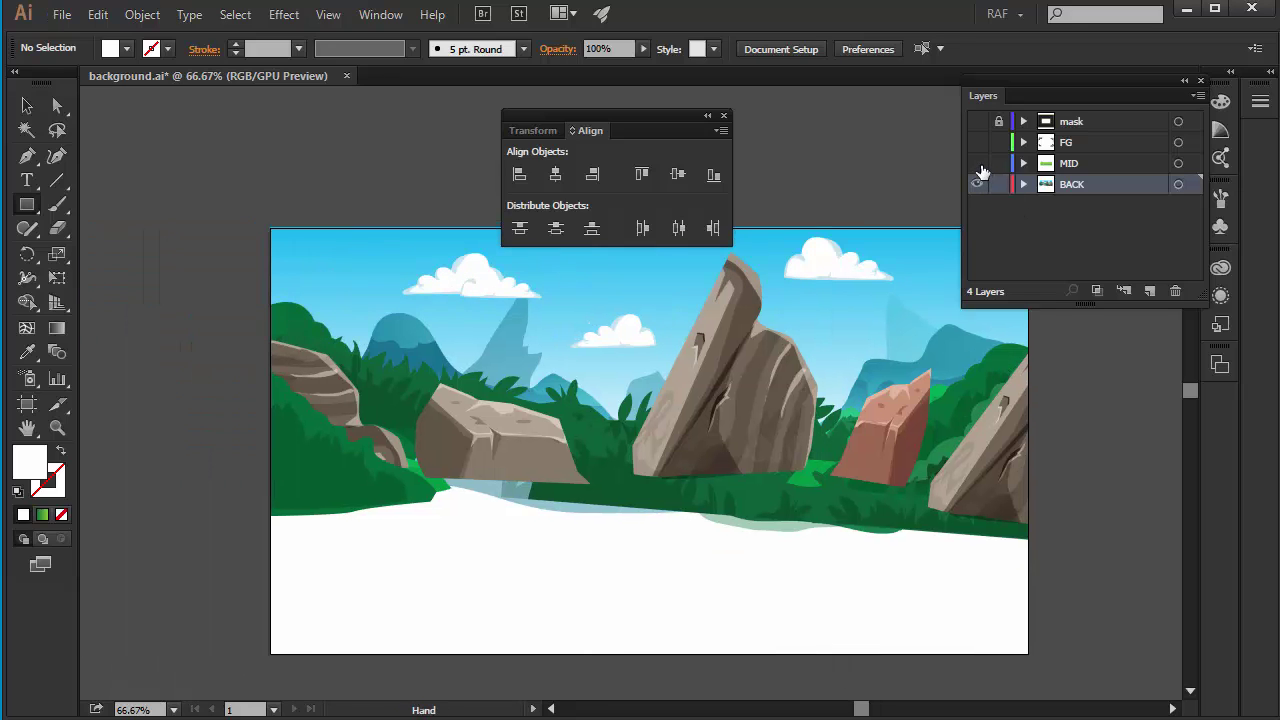
- Show the MID, FG and mask layers together with the BACK layer
left_click(977, 163)
left_click(977, 142)
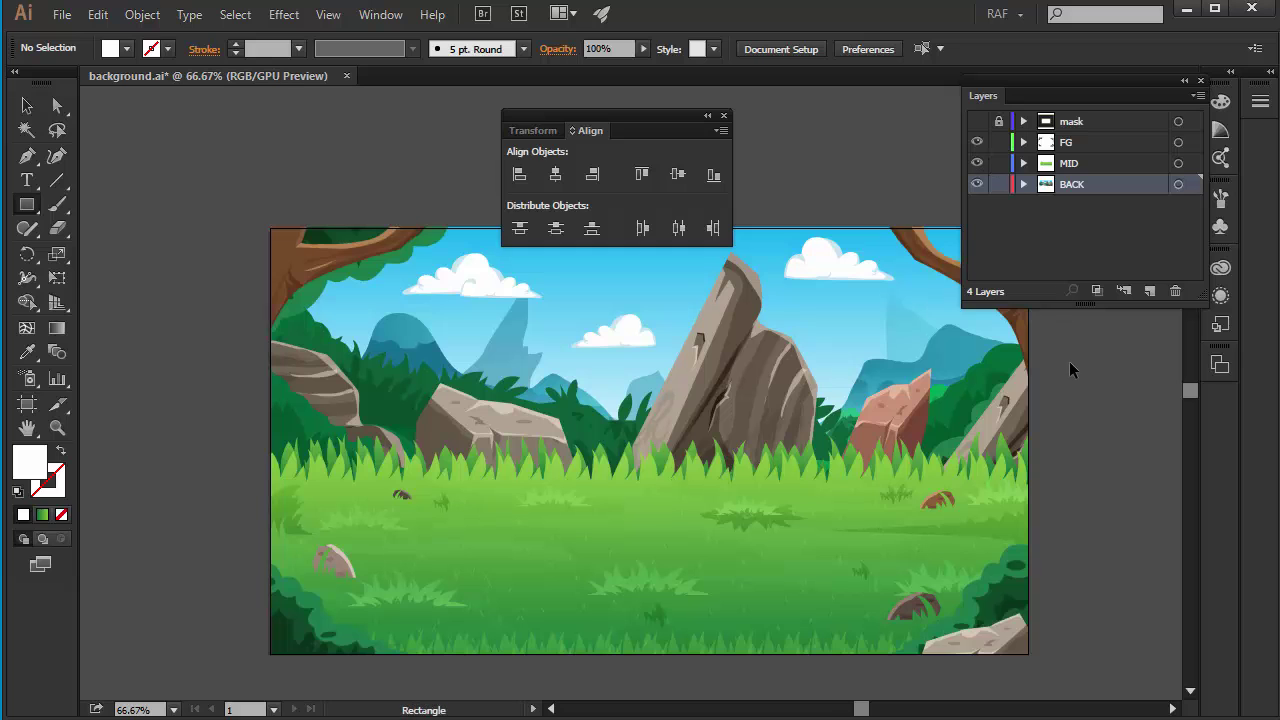
key("Tab")
key("Tab")
left_click(977, 121)
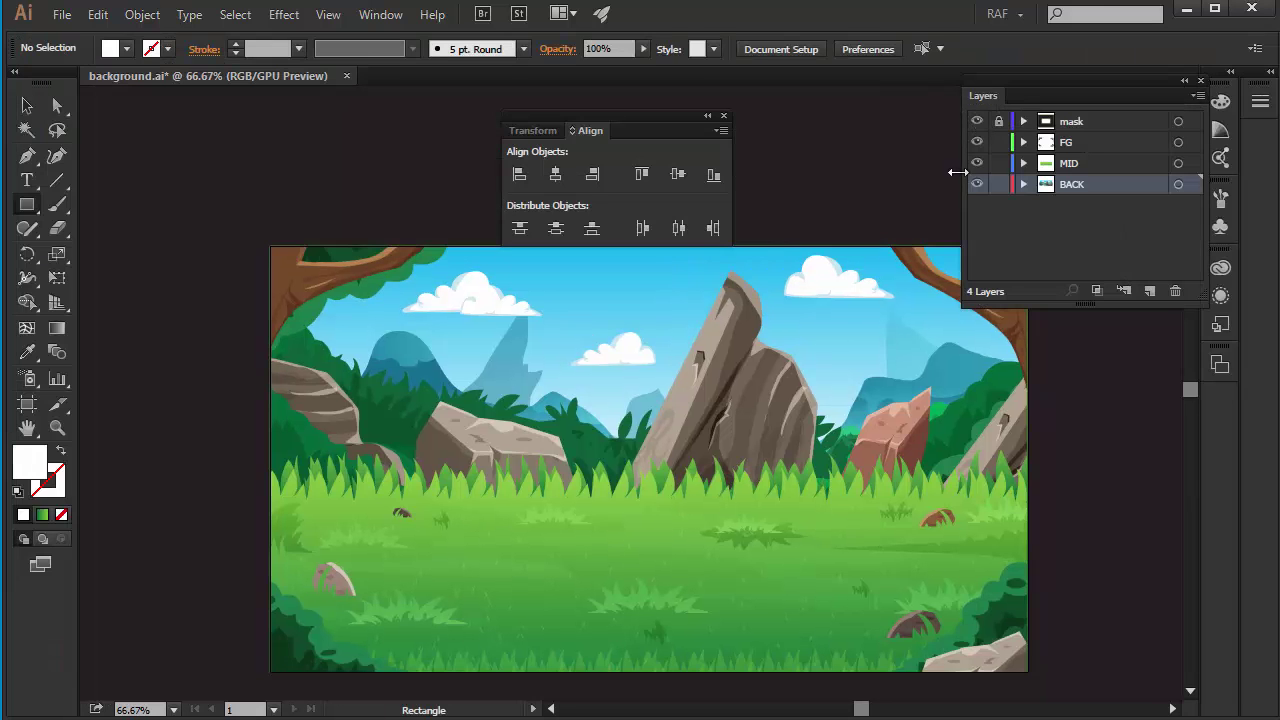
left_click_drag(837, 374, 760, 671)
scroll(789, 409, "down", 2)
left_click_drag(760, 362, 633, 226)
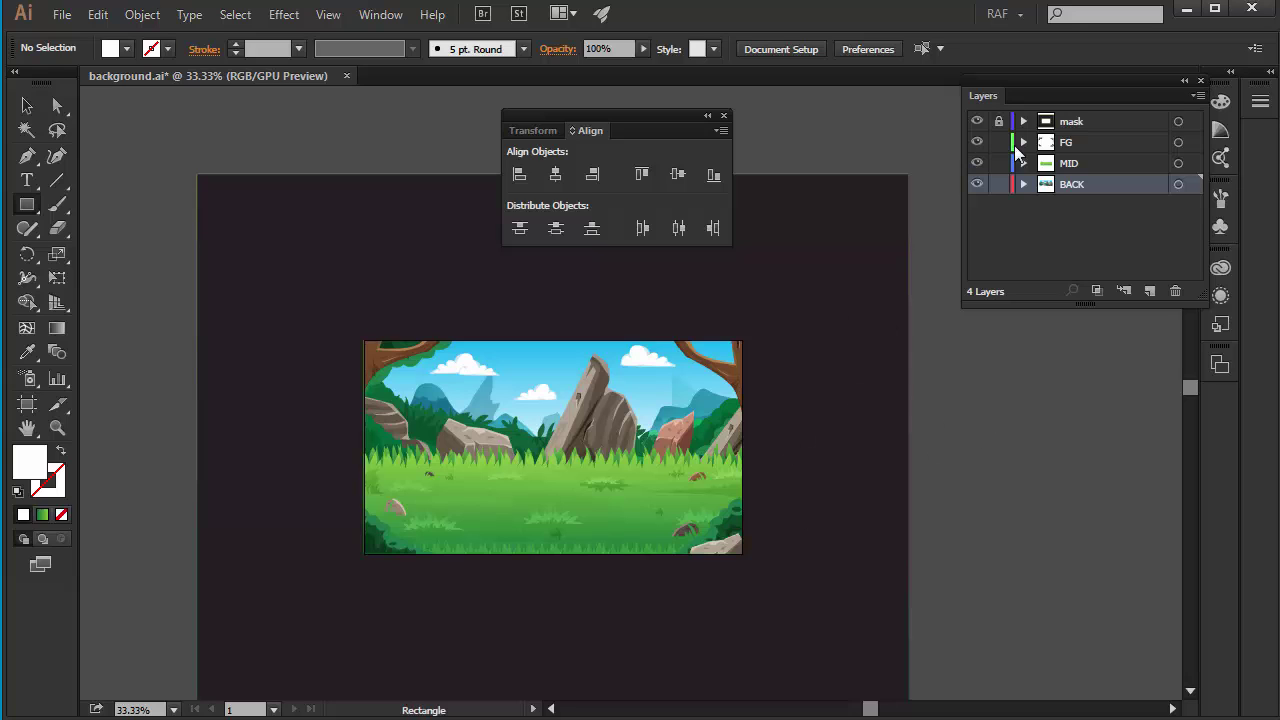
- Unlock the mask layer, make it active, and compare the scene with that layer hidden and shown
left_click(998, 121)
left_click(1081, 123)
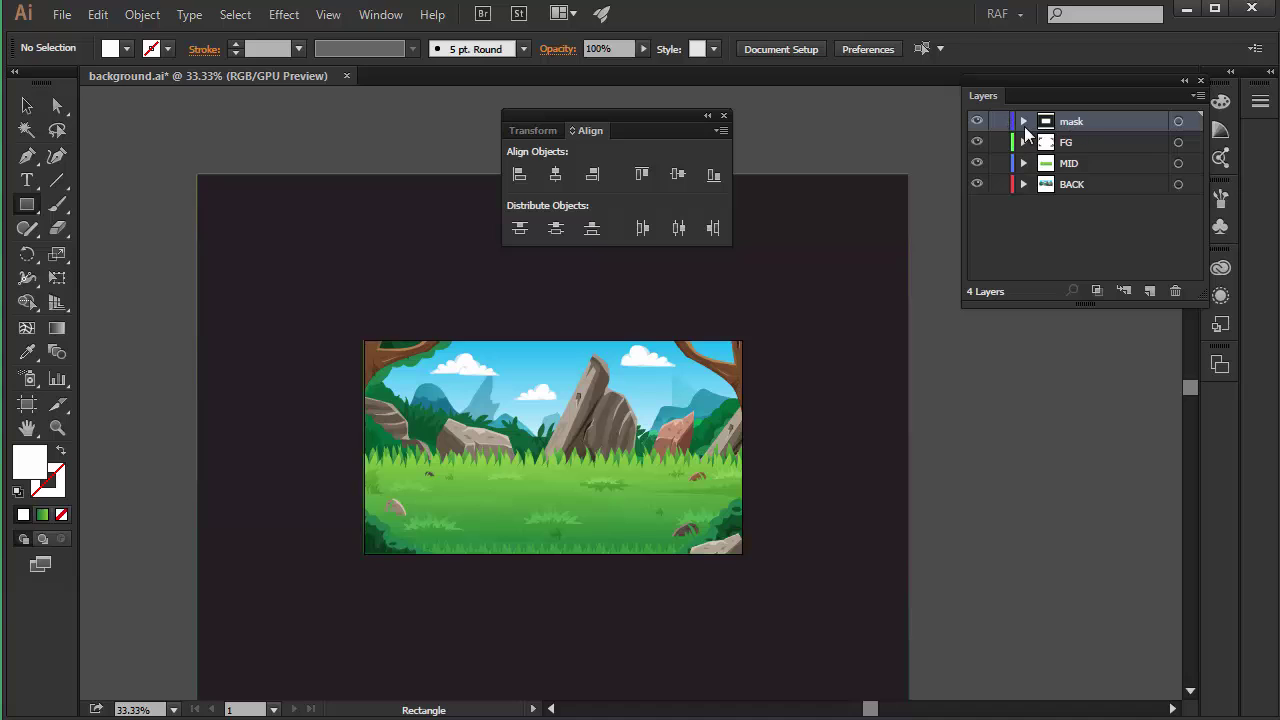
left_click(979, 121)
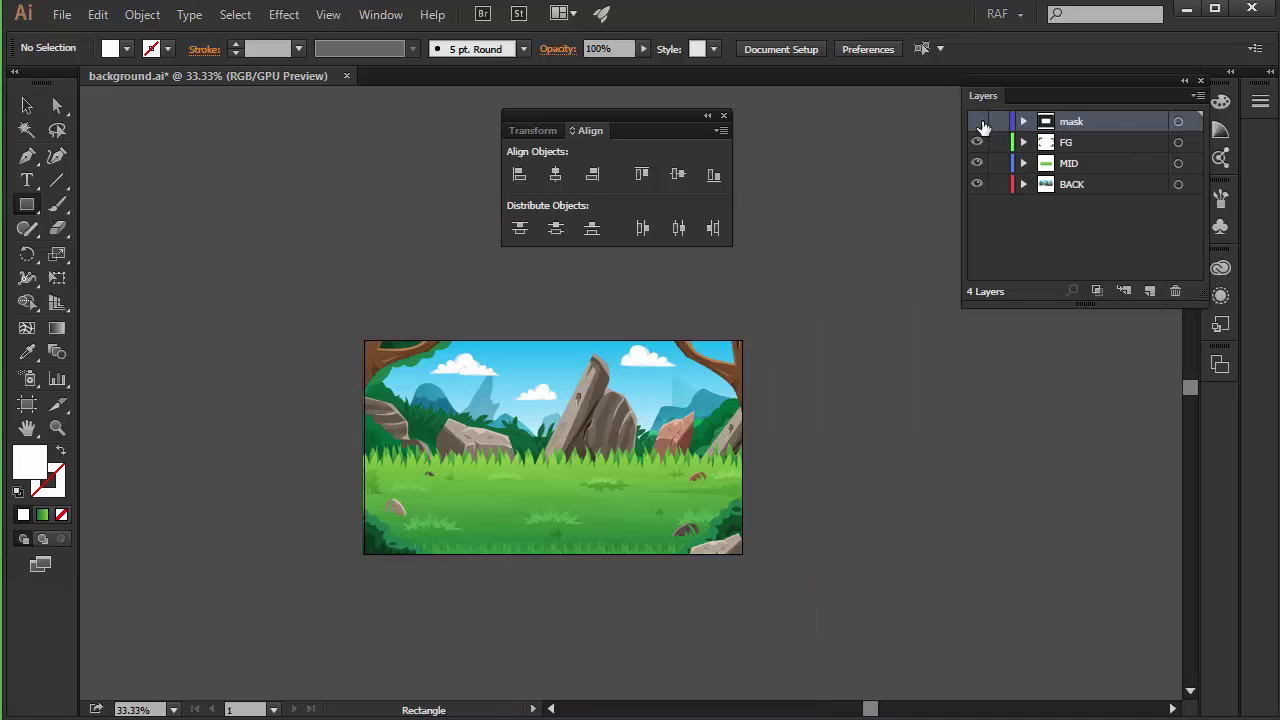
left_click(979, 121)
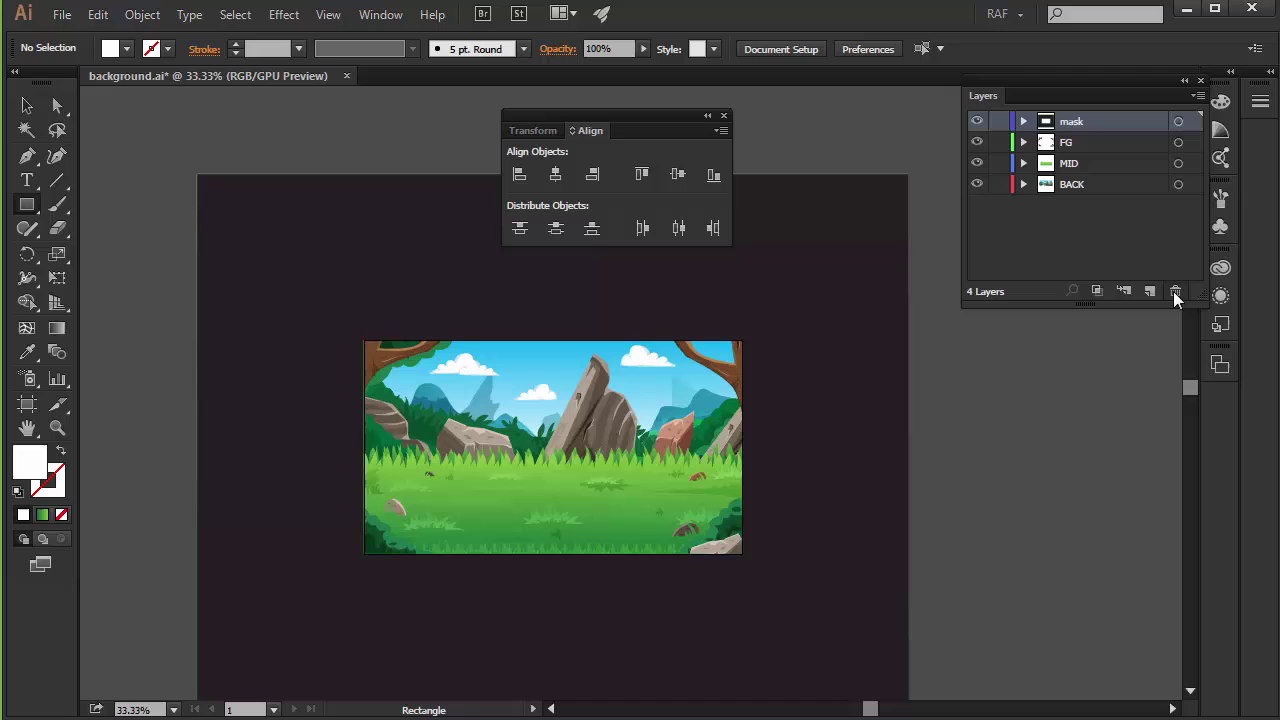
- Delete the mask layer together with the artwork it contains
left_click(1175, 291)
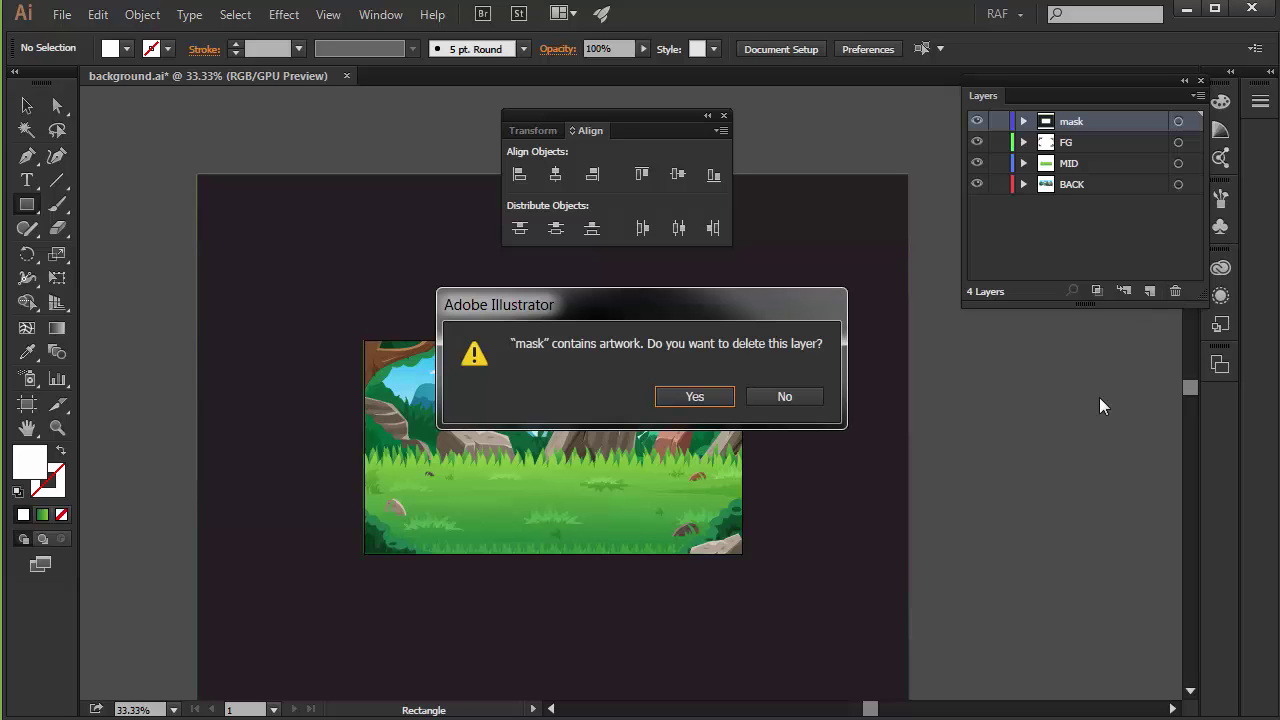
left_click(716, 398)
left_click_drag(1044, 413, 1186, 390)
scroll(950, 388, "up", 1)
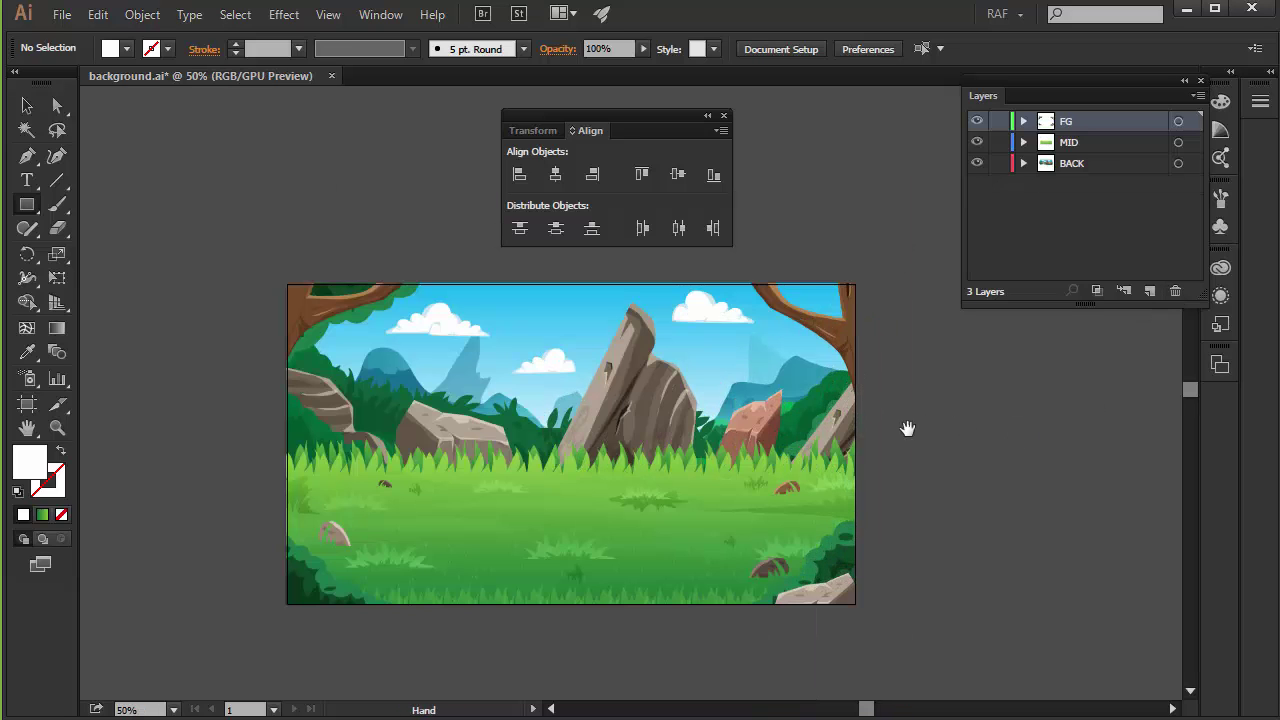
left_click_drag(906, 429, 1010, 440)
- Close the floating Align controls and move the Layers list lower, clear of the forest scene
left_click(724, 116)
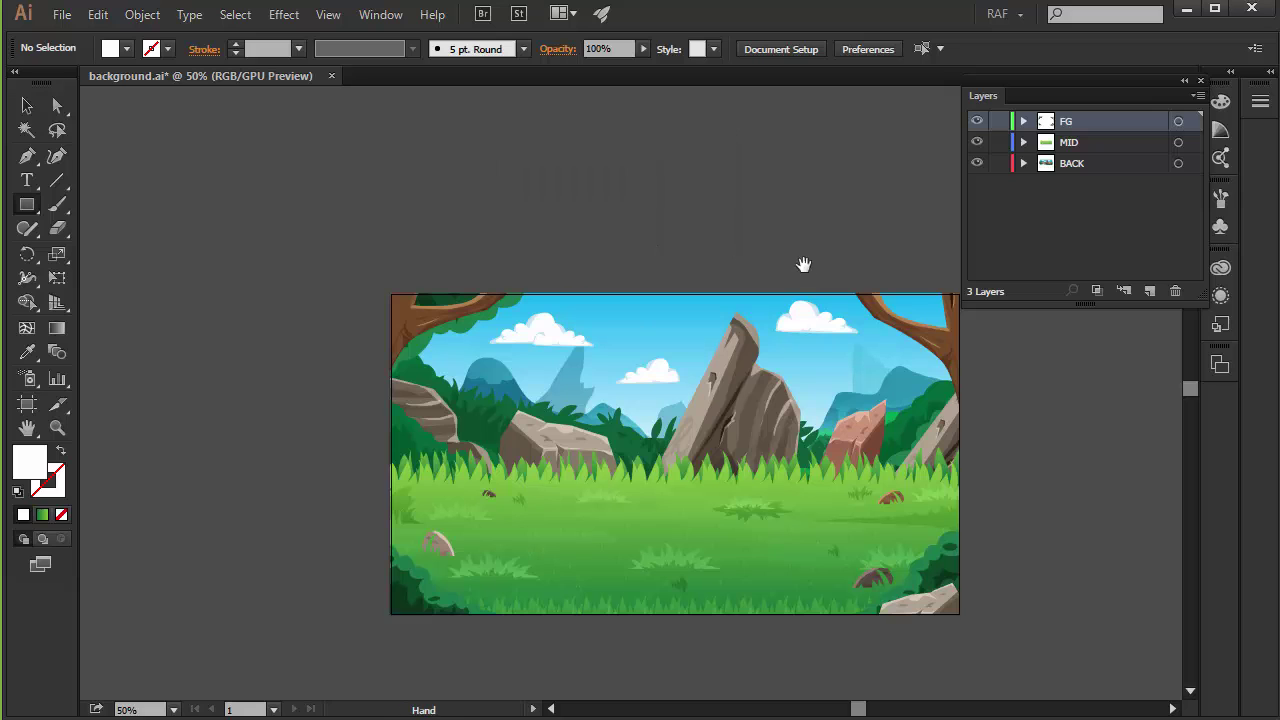
left_click_drag(806, 266, 780, 208)
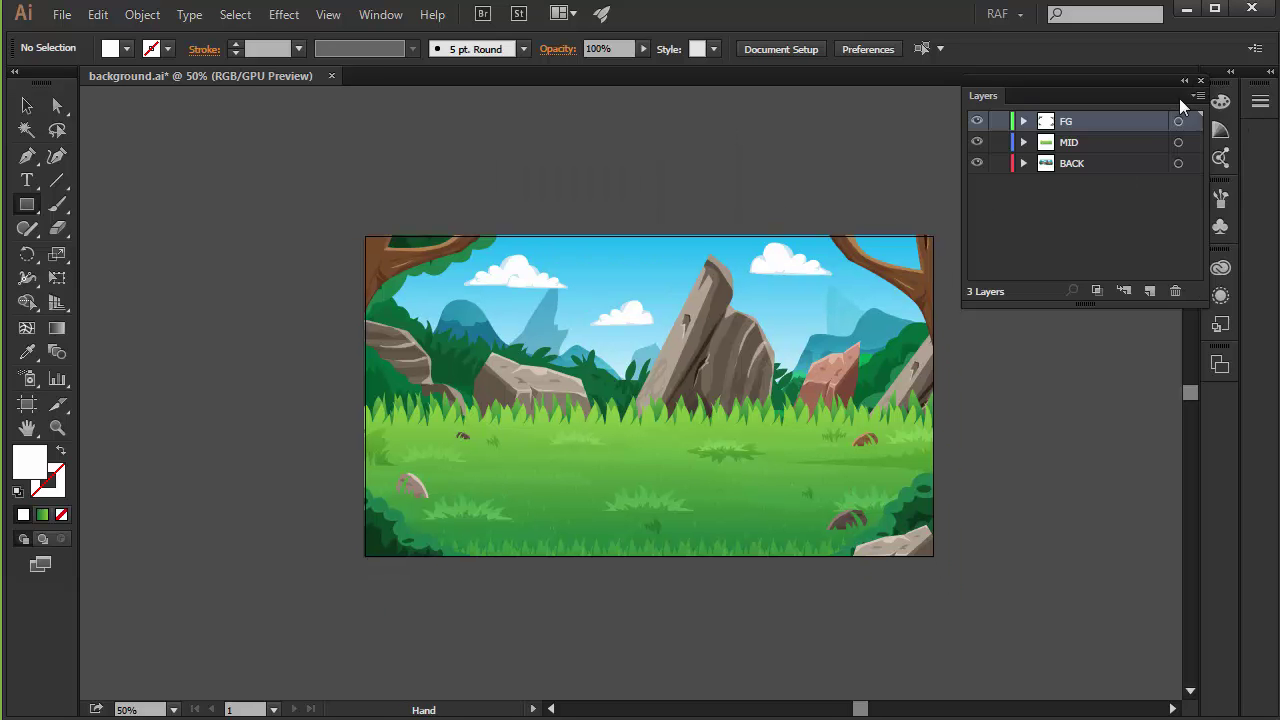
left_click_drag(1180, 98, 1220, 477)
key("m")
left_click(1044, 353)
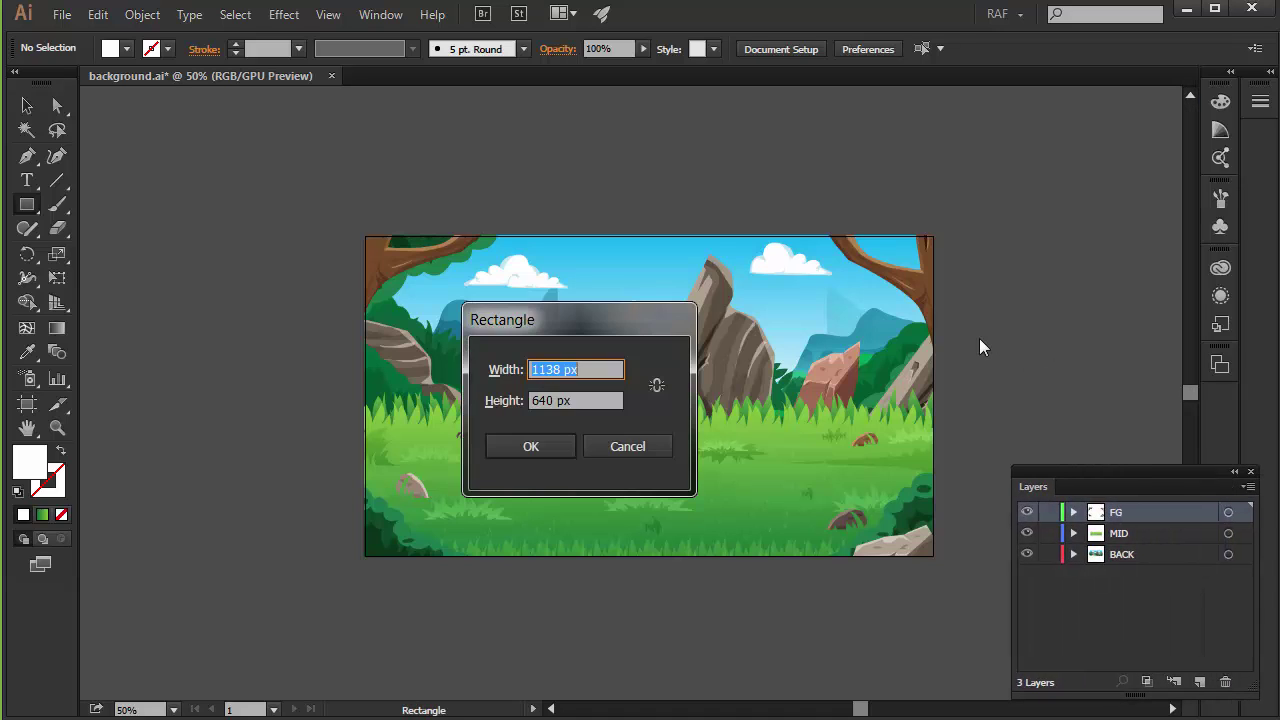
key("Escape")
key("v")
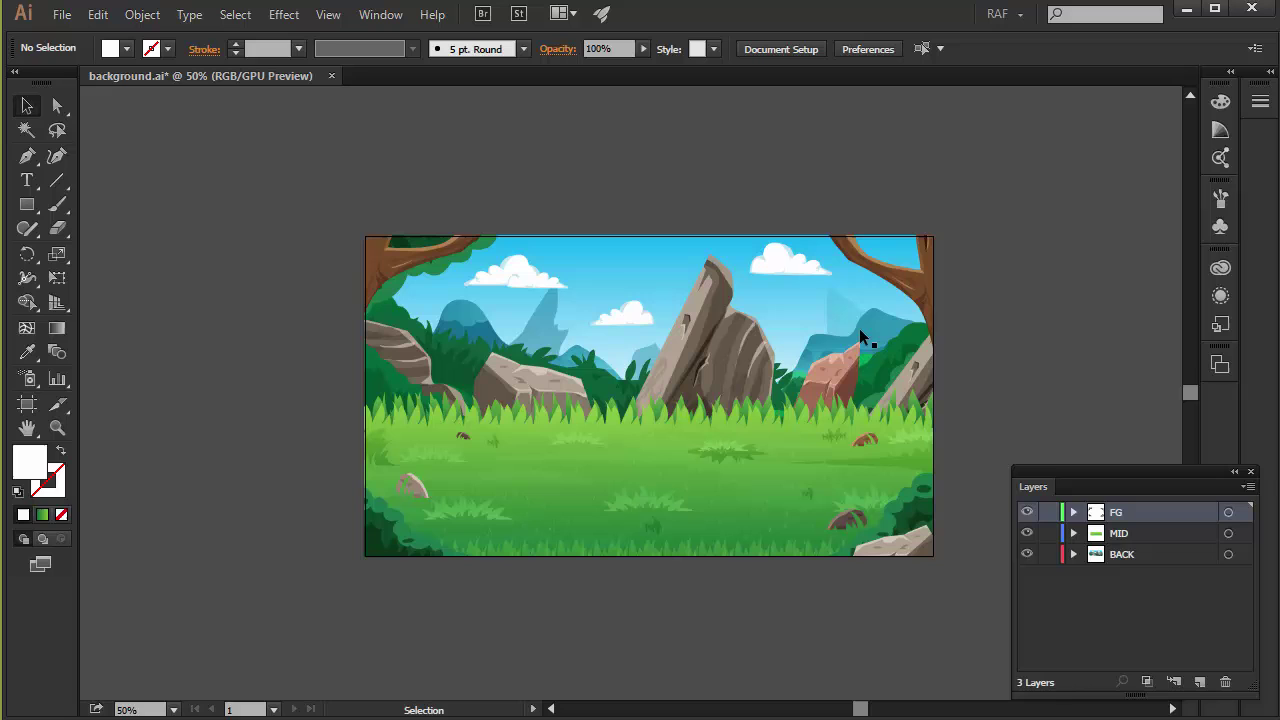
scroll(980, 331, "up", 1)
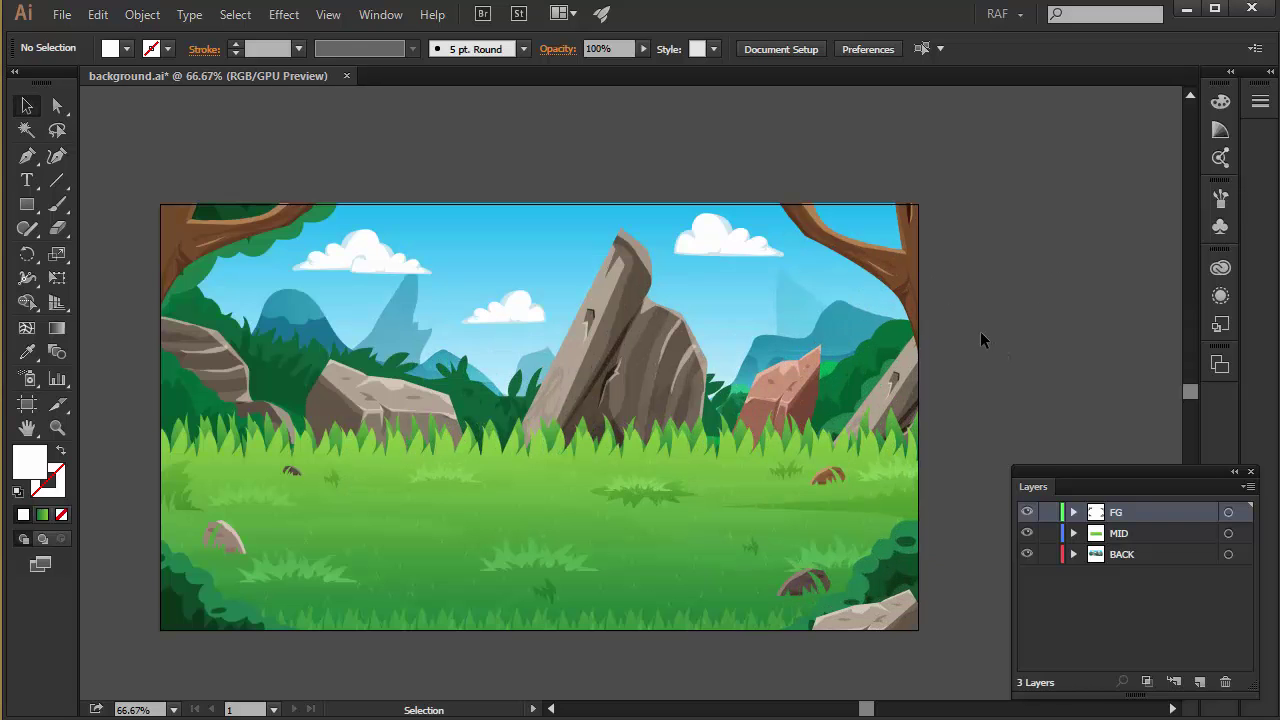
left_click_drag(953, 317, 1076, 303)
left_click_drag(995, 305, 907, 275)
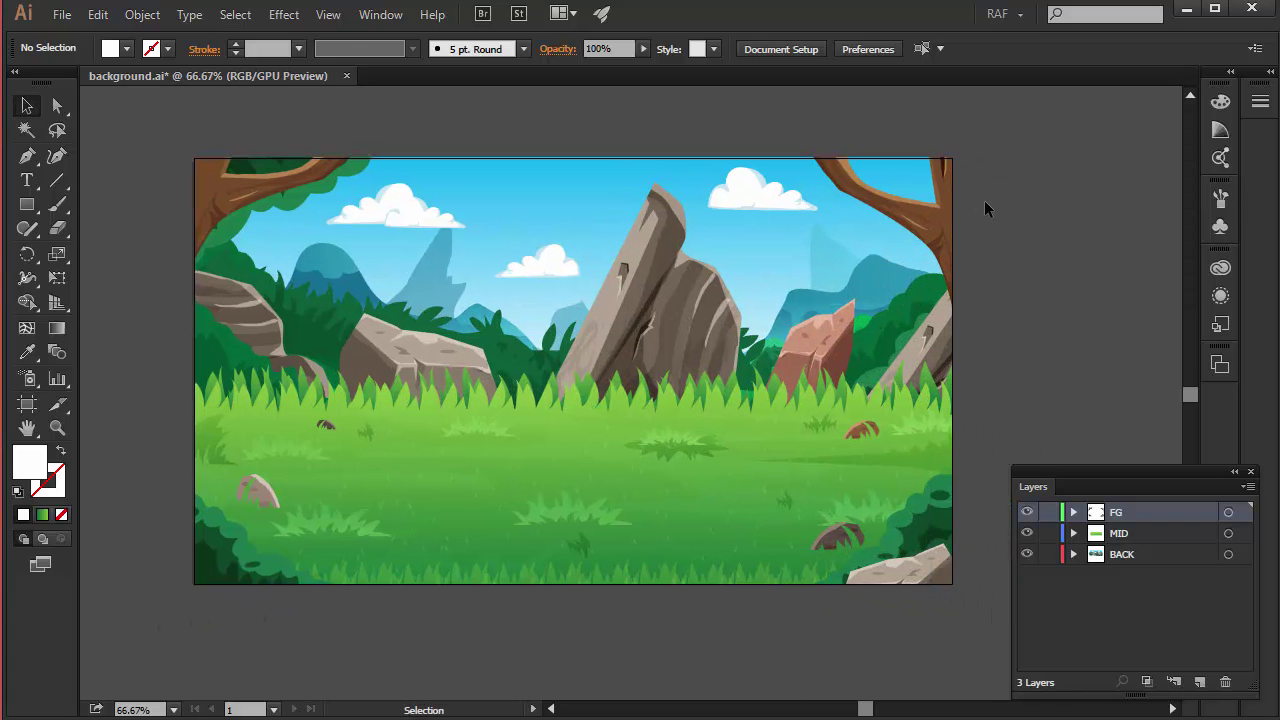